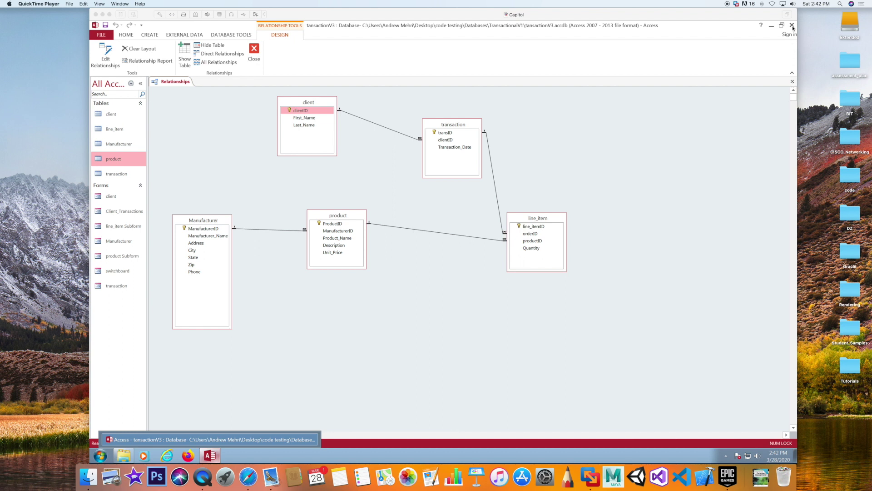
Check the database files in the TransactionalV1 folder and return to the tansactionV3 database.
click(761, 30)
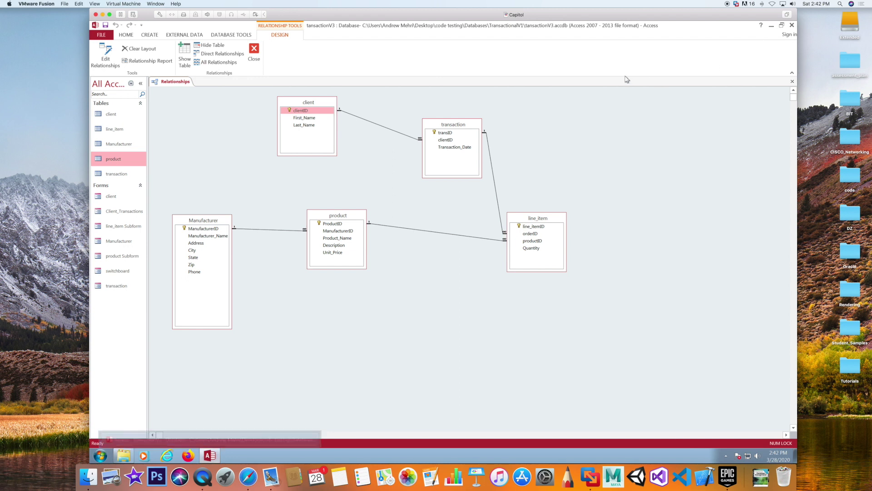
click(771, 26)
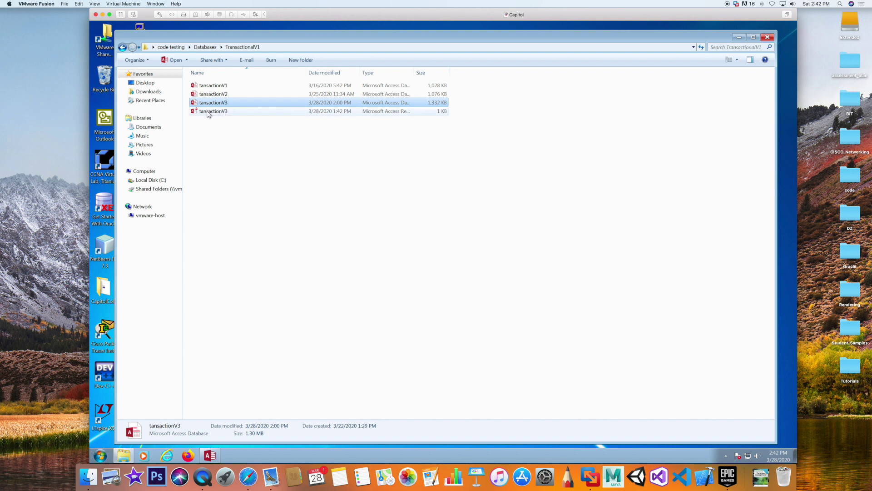
mouse_move(209, 114)
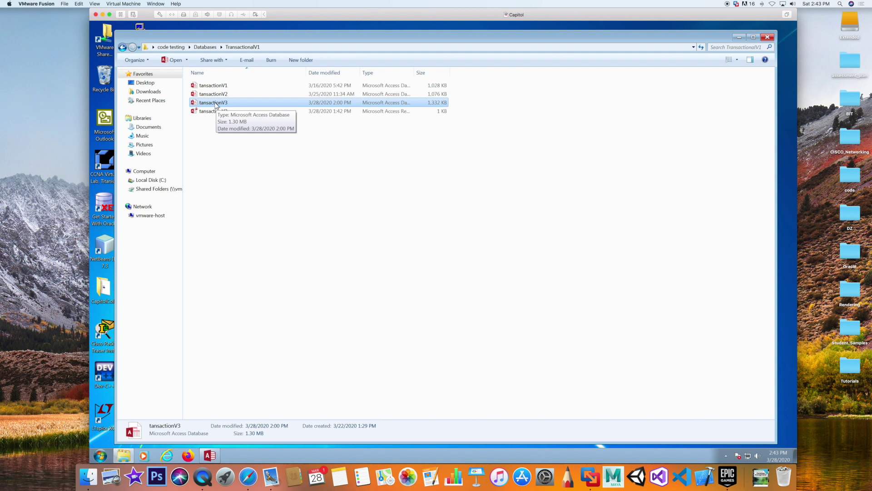
click(211, 455)
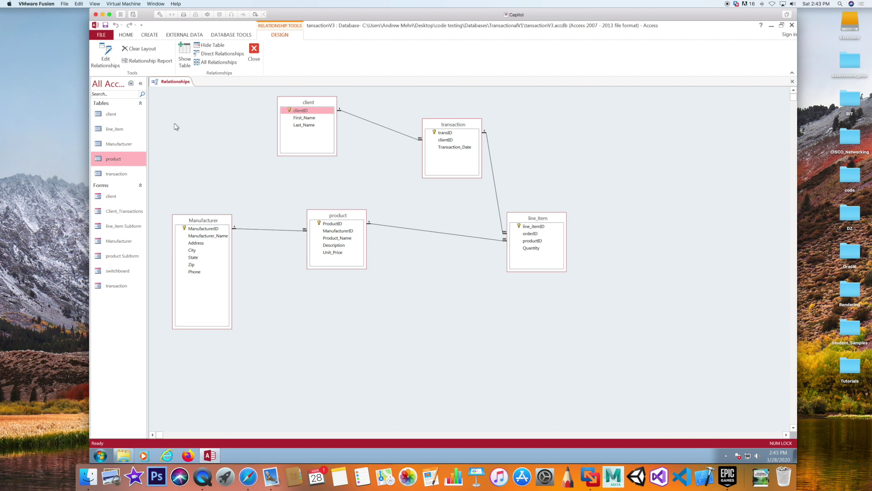
Close the Relationships view and start an Excel spreadsheet export of the client table.
right_click(185, 85)
click(200, 109)
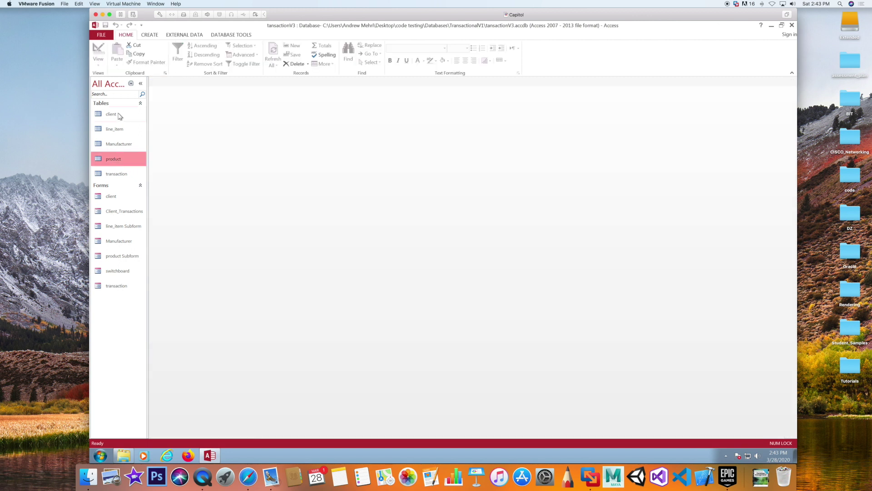
click(121, 117)
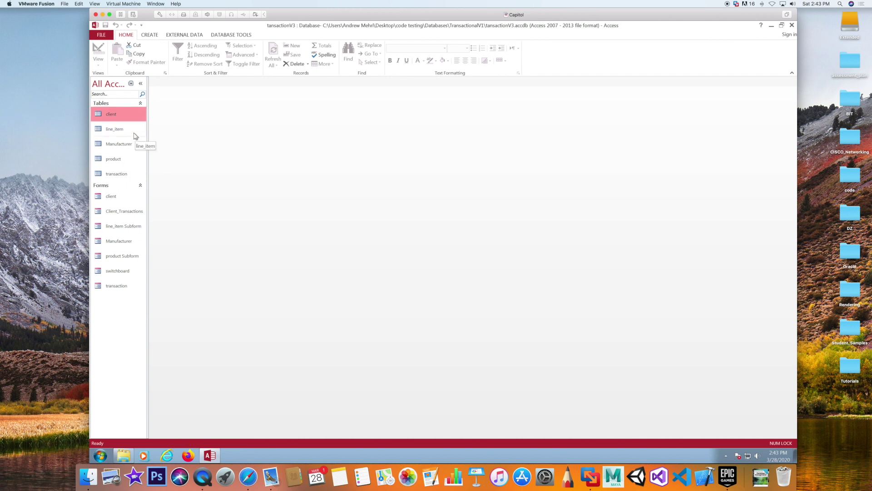
click(186, 36)
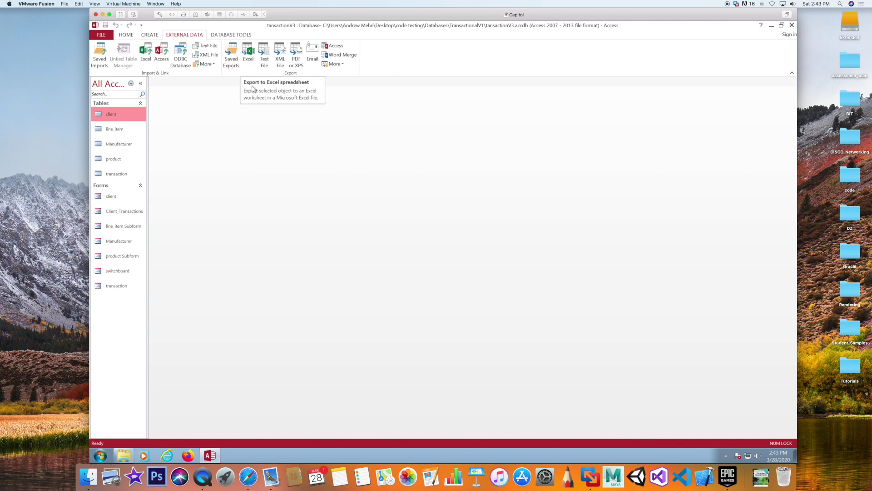
click(248, 53)
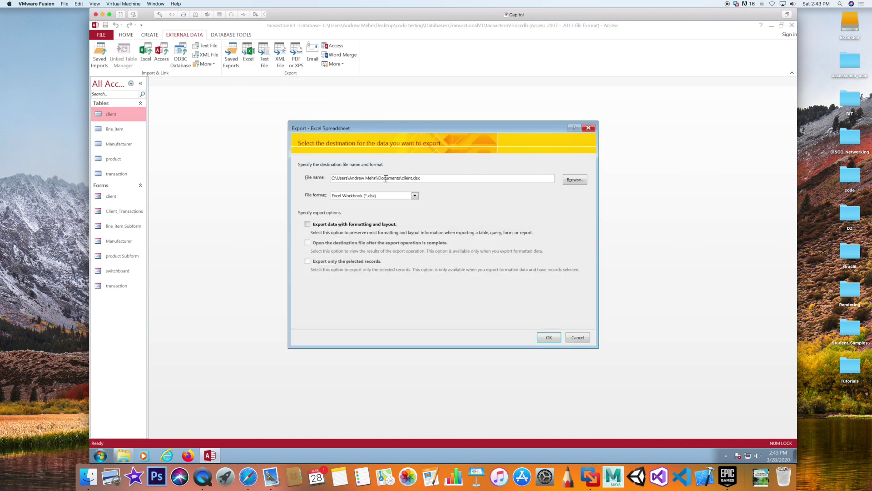
Export the client table as Excel workbook clientXLS into Desktop > code testing > Databases > TransactionalV1, without saving the export steps.
click(575, 180)
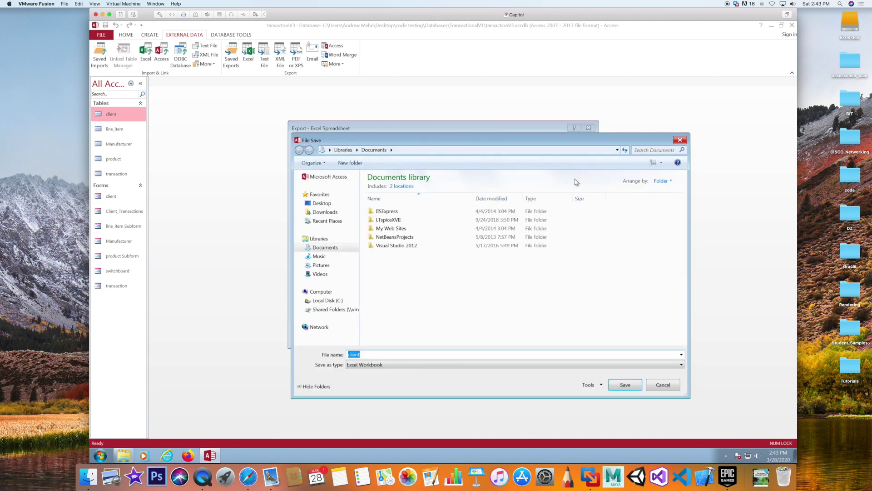
click(323, 203)
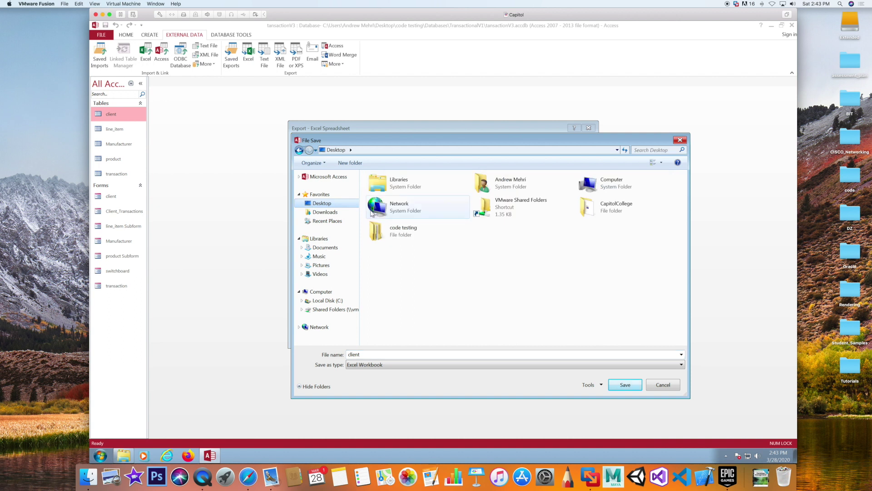
double_click(402, 230)
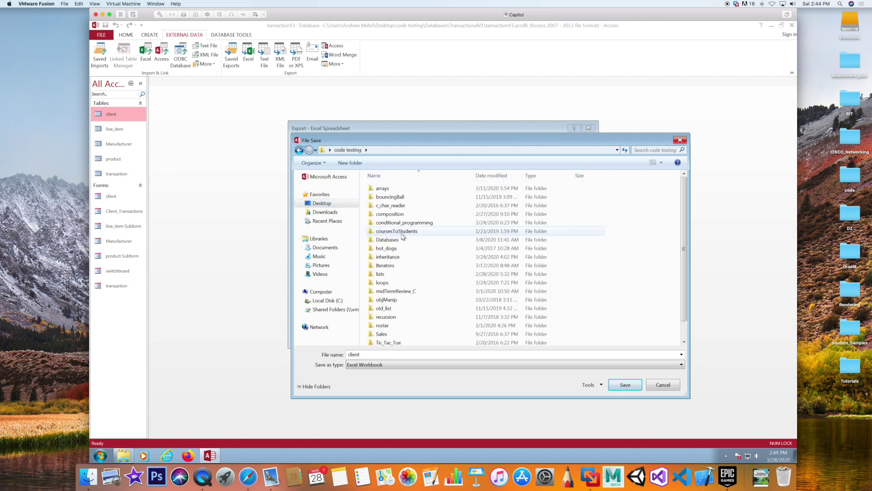
double_click(386, 240)
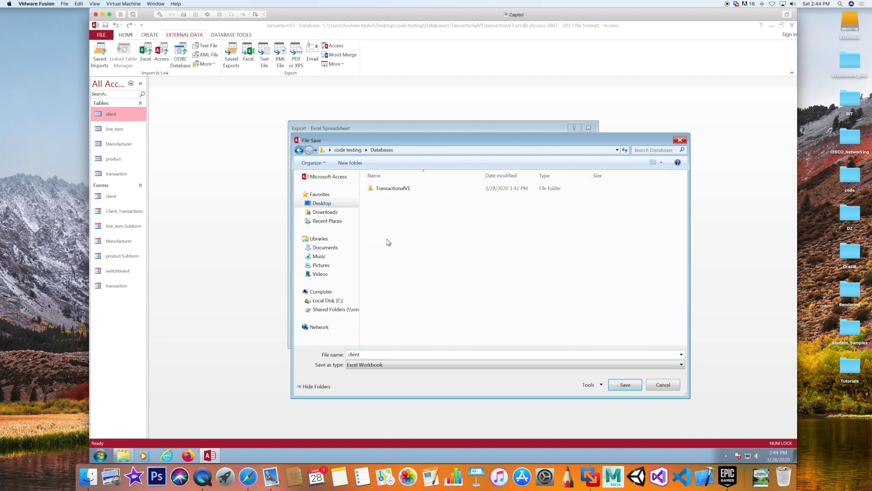
click(387, 191)
double_click(388, 192)
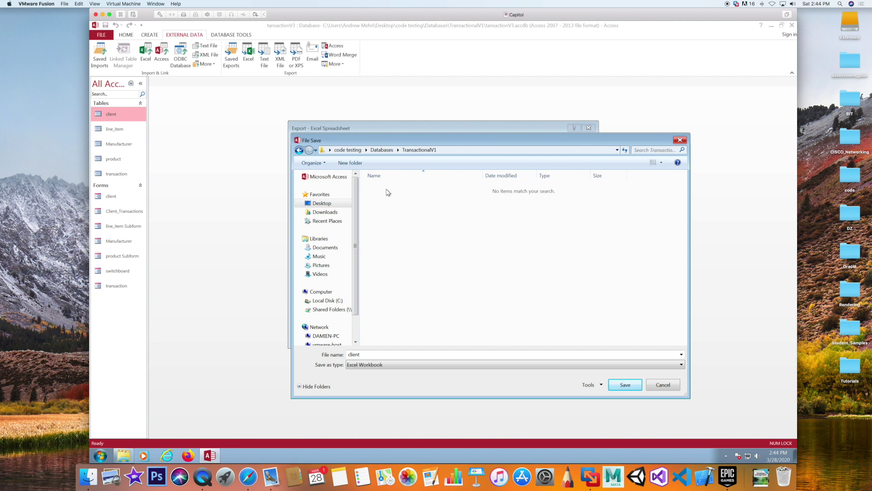
double_click(370, 355)
click(370, 354)
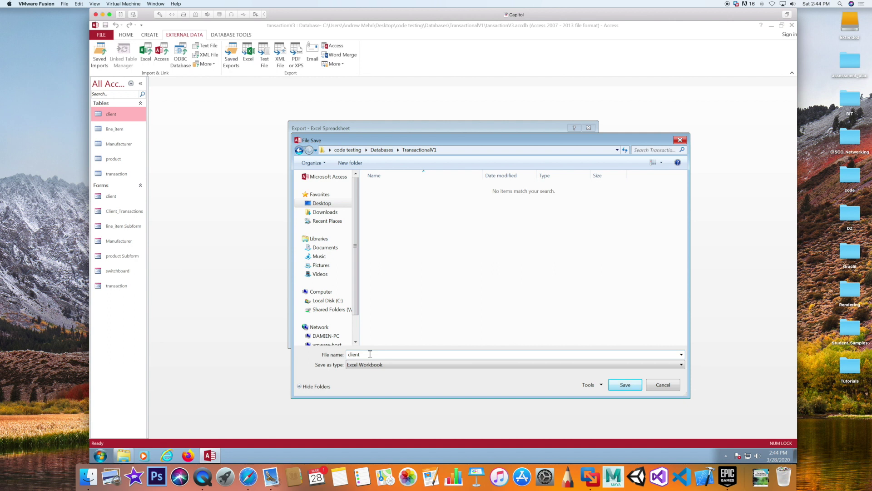
text(XLS)
click(623, 386)
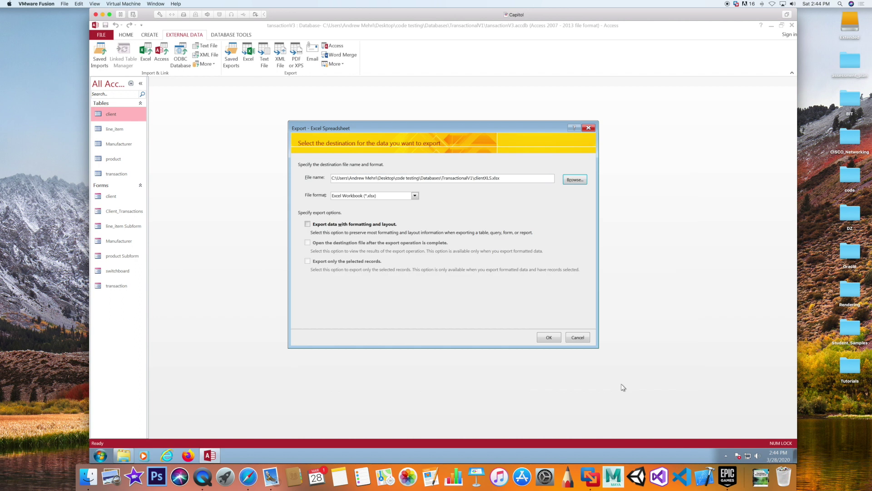
click(550, 337)
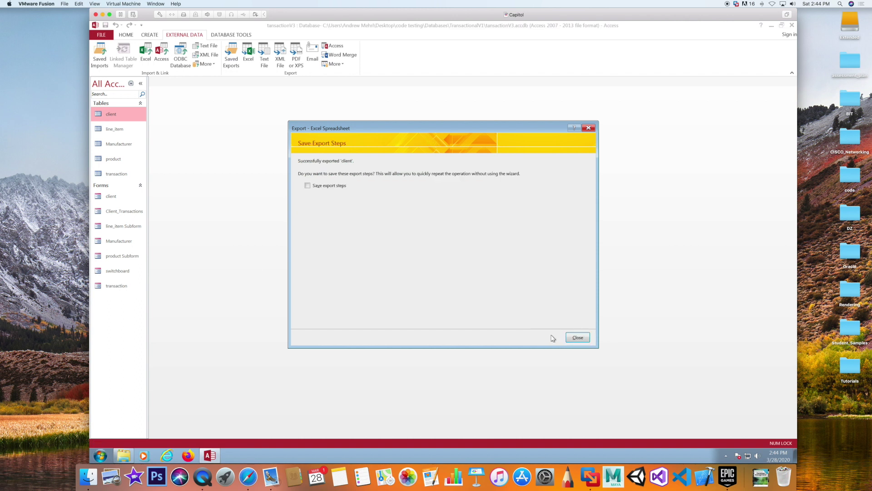
click(583, 337)
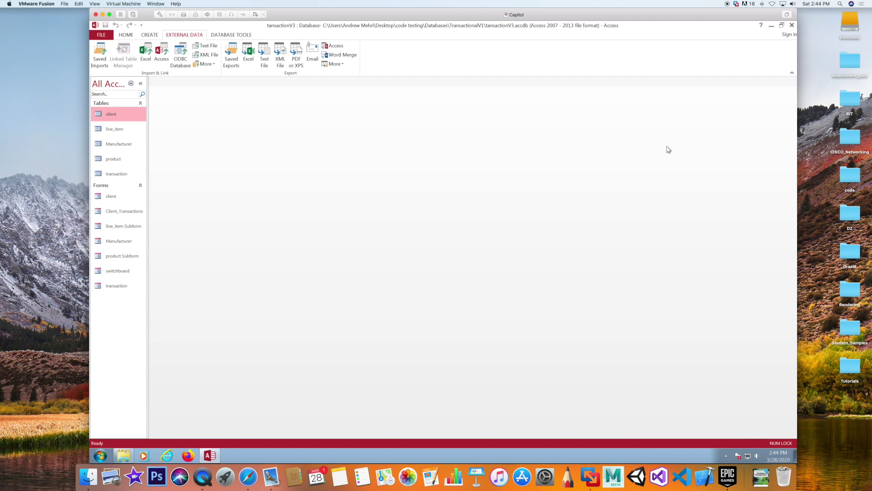
Close the tansactionV3 database and review the client records in the exported clientXLS workbook, closing it again.
click(792, 26)
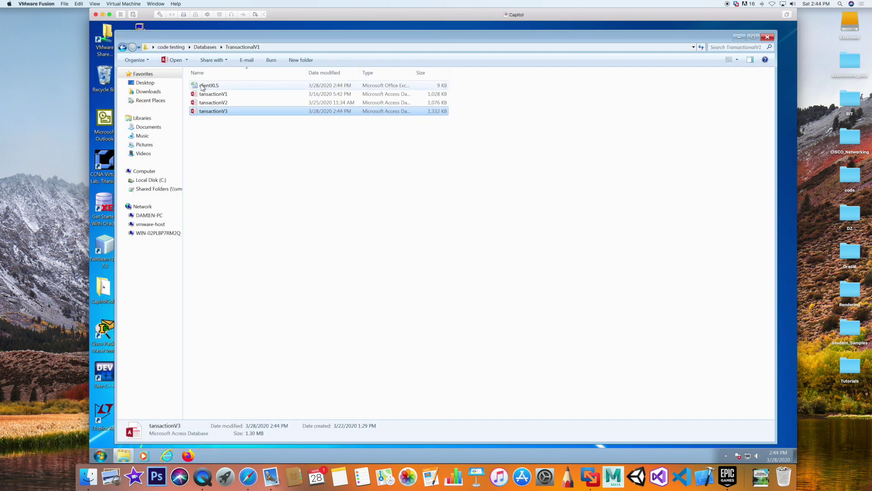
double_click(206, 86)
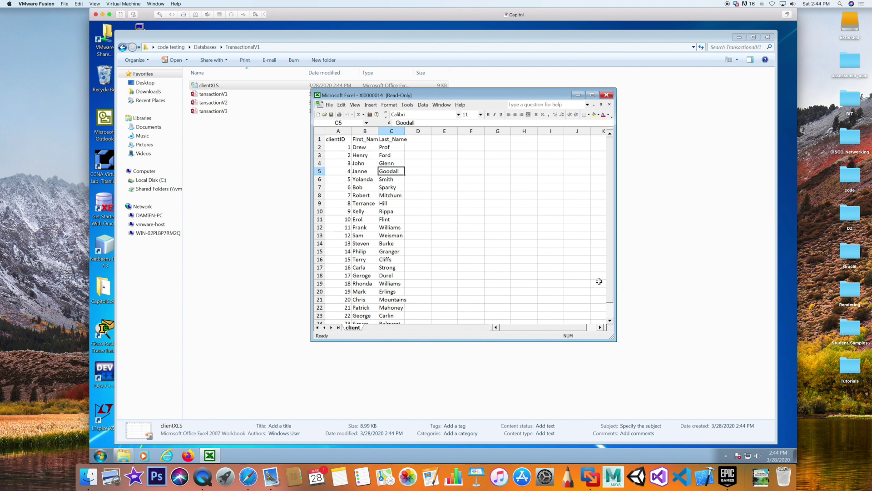
scroll(610, 291, down, 1)
scroll(613, 272, up, 1)
scroll(614, 273, down, 1)
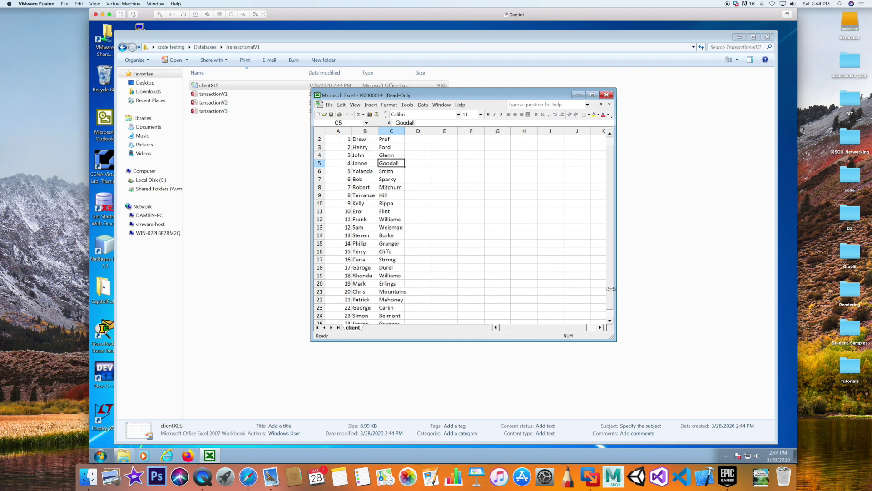
click(606, 96)
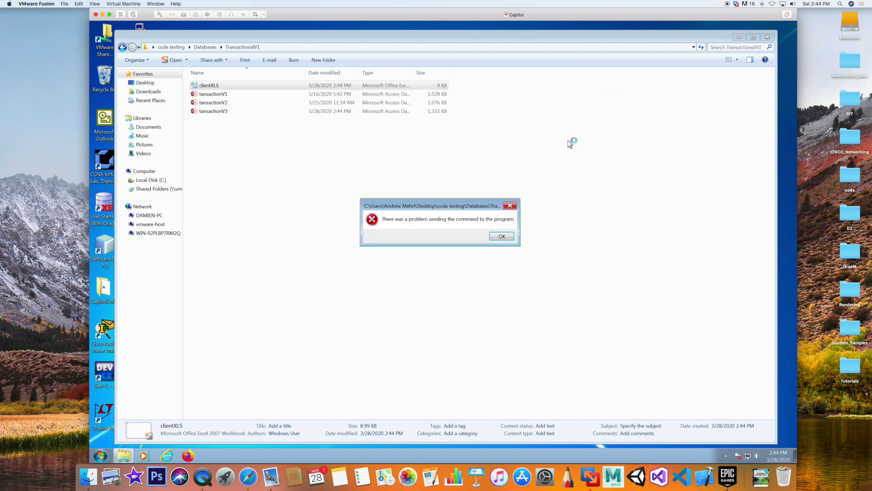
click(507, 237)
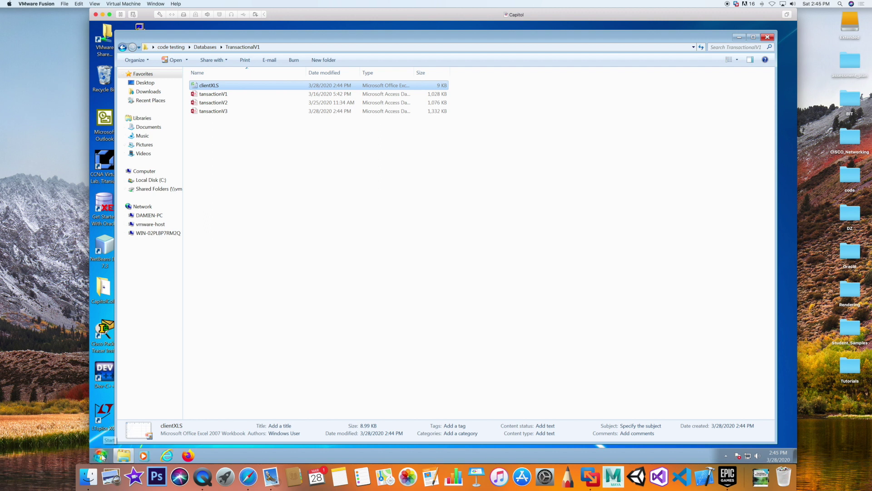
Launch Access 2013 and set up a blank desktop database with the file name TransactionsV4.
click(102, 456)
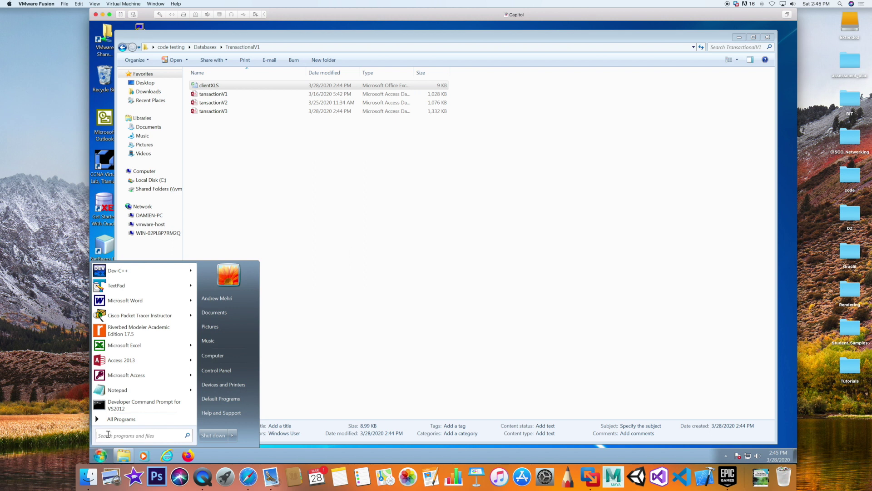
mouse_move(124, 361)
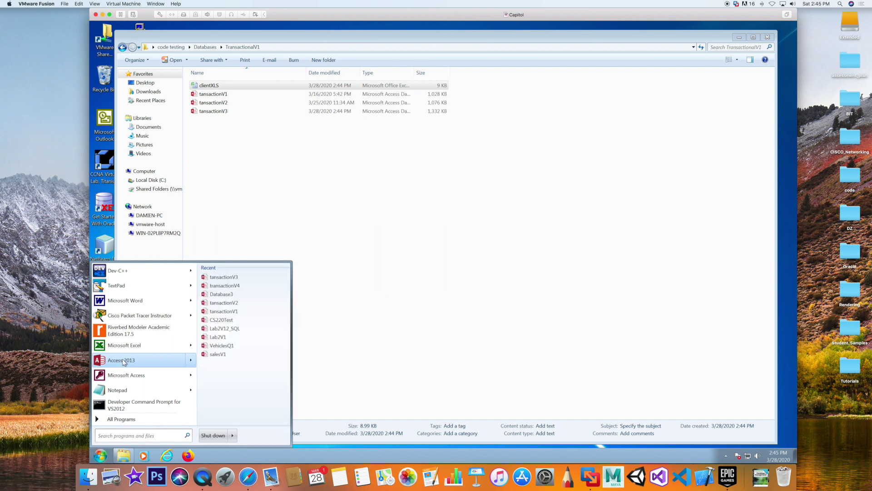
click(123, 360)
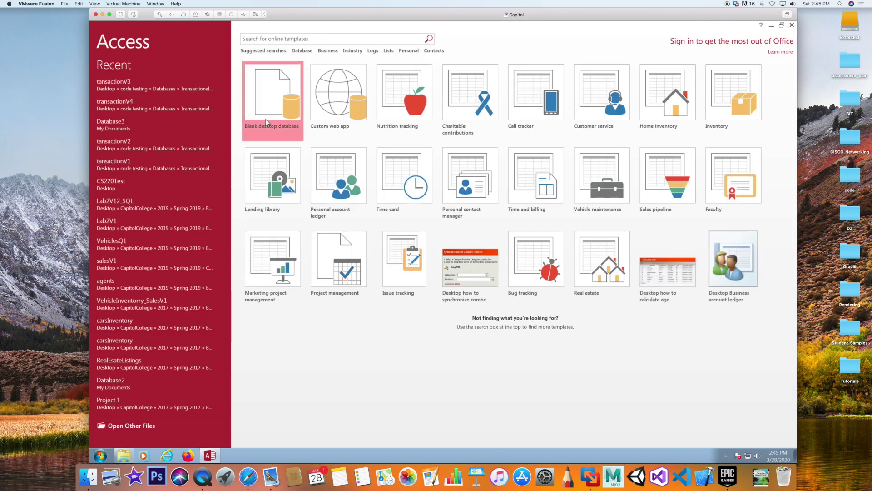
click(265, 120)
click(452, 229)
click(416, 228)
drag(416, 228, 457, 228)
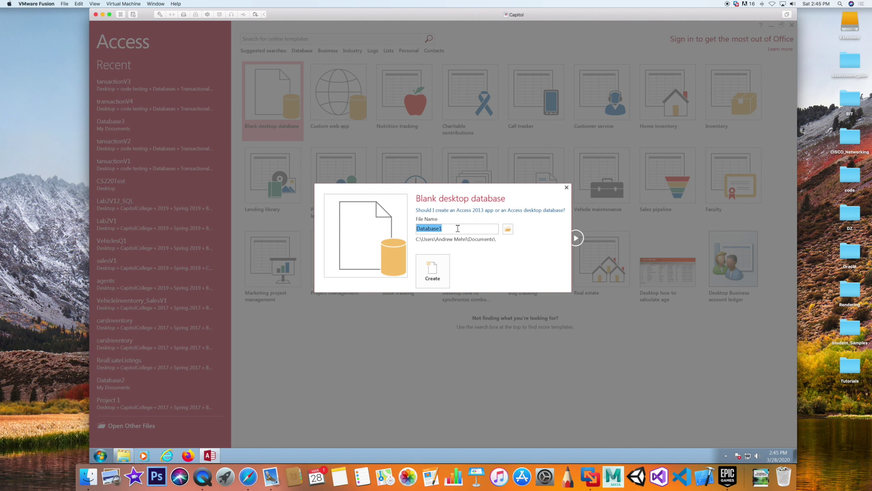
text(t)
text(Tran)
text(actionsV)
Choose Desktop > code testing > Databases > TransactionalV1 as the new database's save location.
click(507, 229)
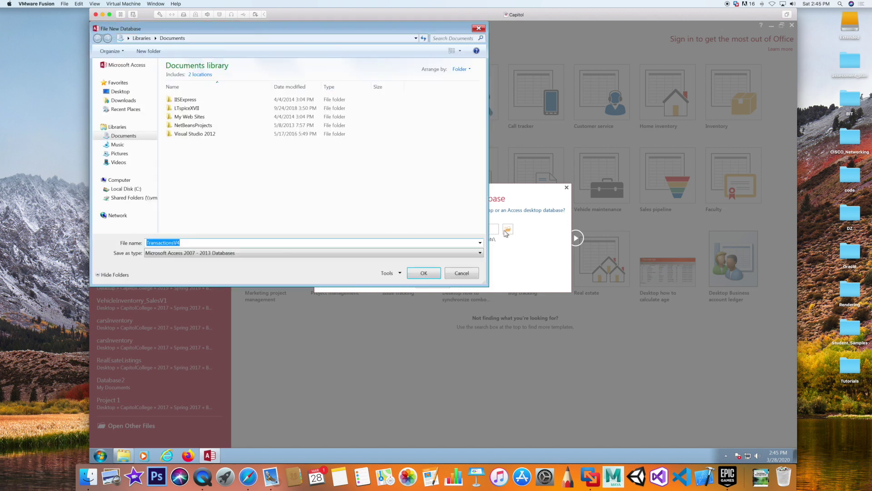
click(131, 93)
click(190, 120)
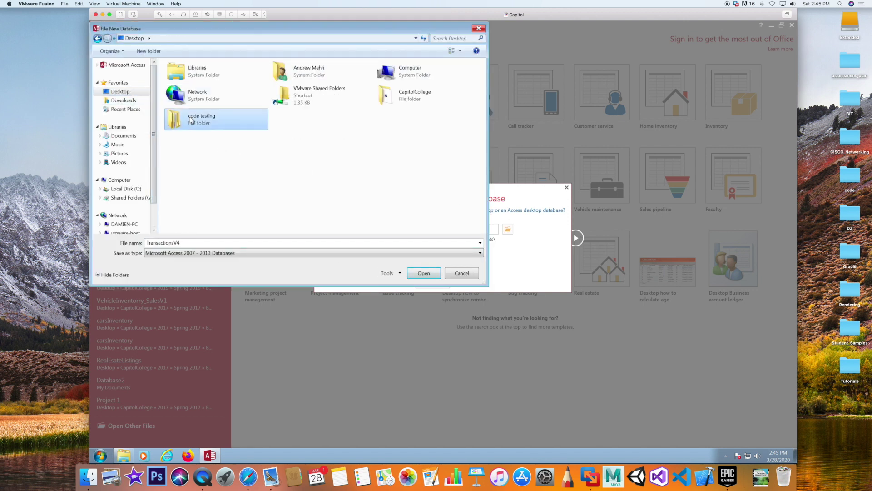
double_click(191, 120)
double_click(189, 128)
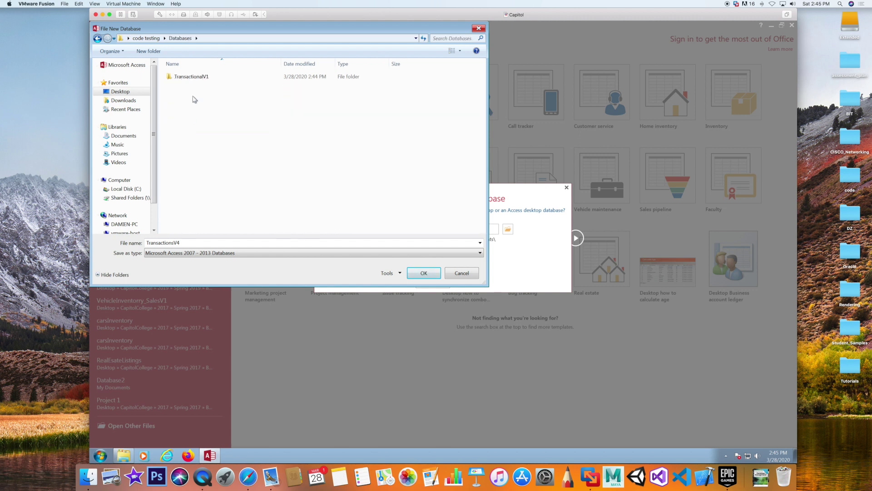
double_click(197, 78)
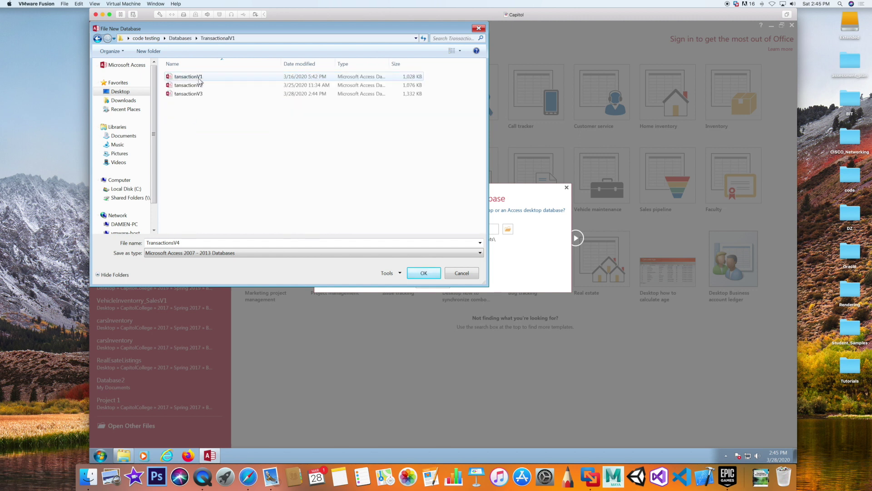
Change the database file name to transactionV4 and create the blank database.
double_click(149, 244)
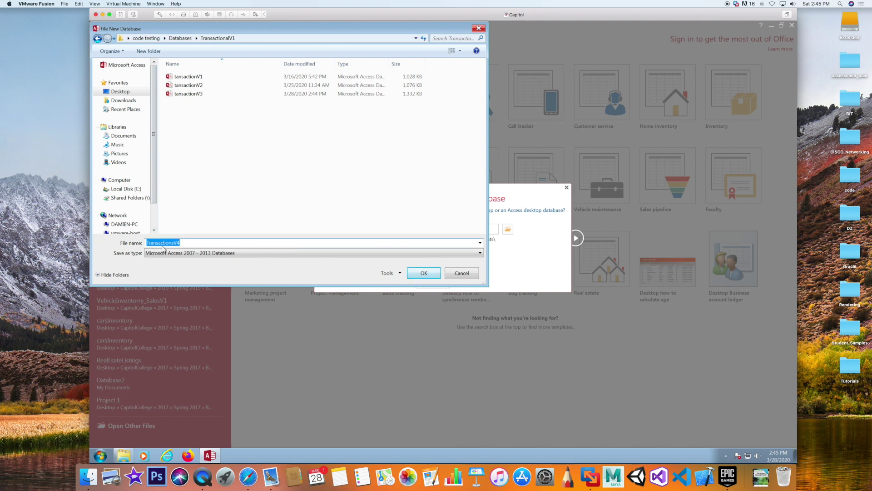
click(161, 243)
key(Home)
key(Delete)
text(t)
click(172, 243)
key(BackSpace)
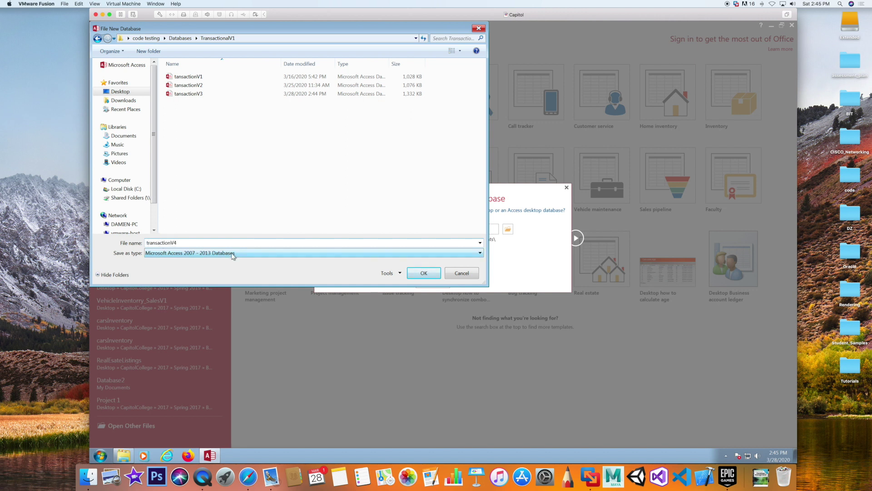
click(419, 273)
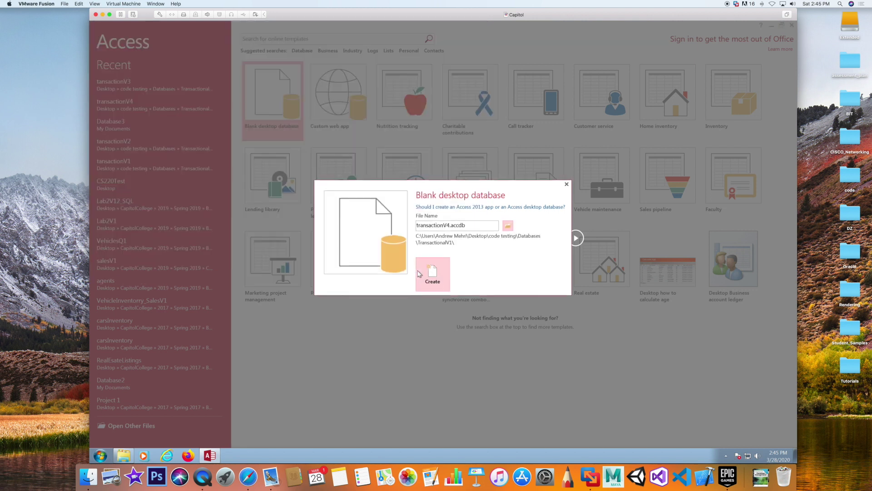
click(431, 273)
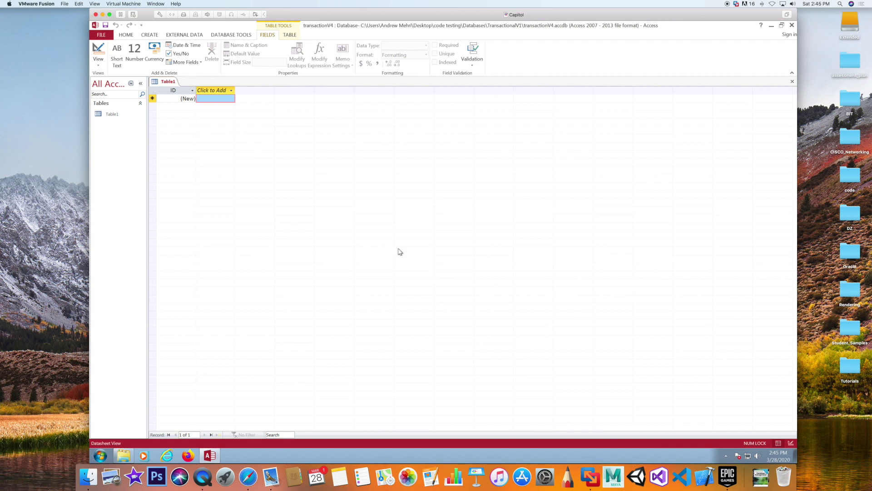
Open the default Table1 in Design View, saving it under the table name client.
right_click(115, 119)
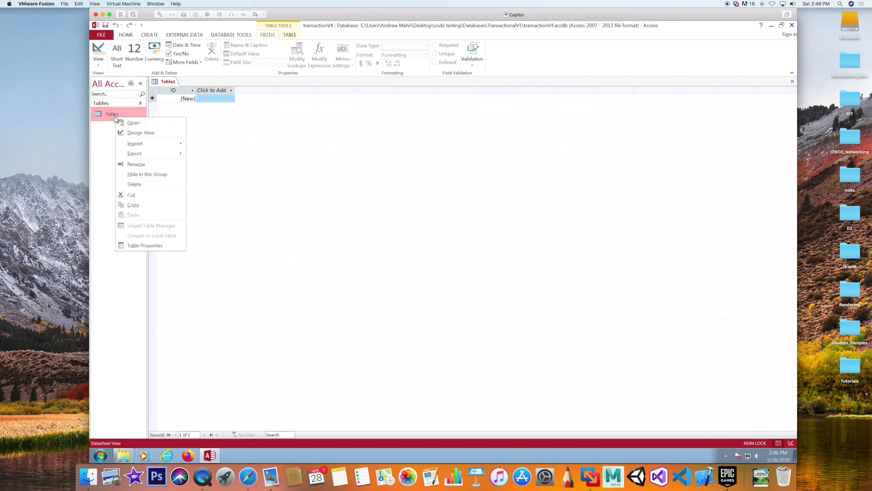
click(142, 136)
text(client)
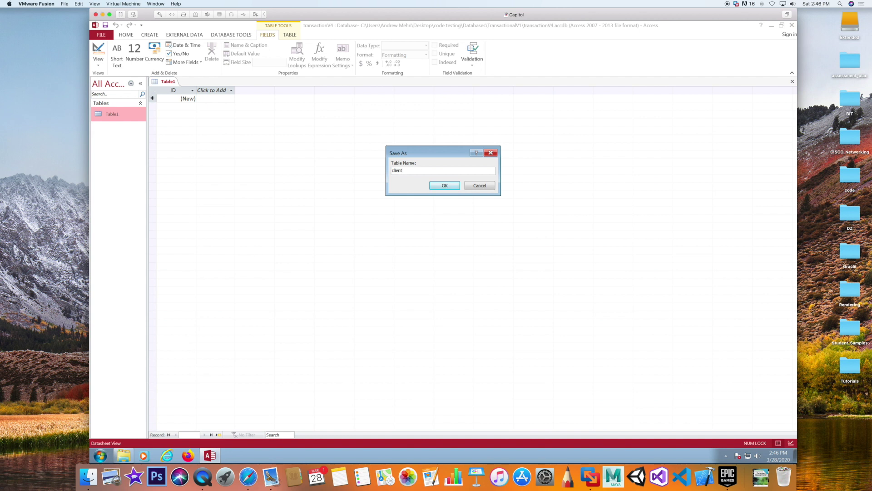
click(438, 185)
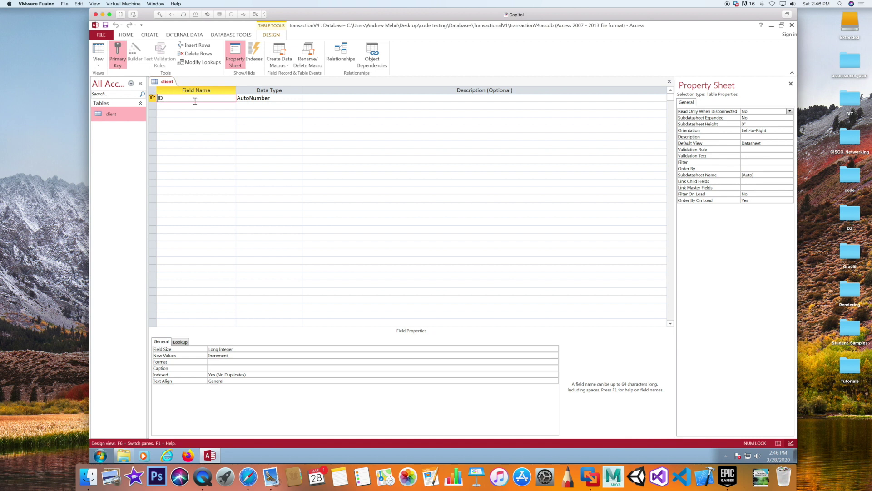
Rename the ID field to clientID and add a Short Text field named first_name below it.
text(client)
click(188, 106)
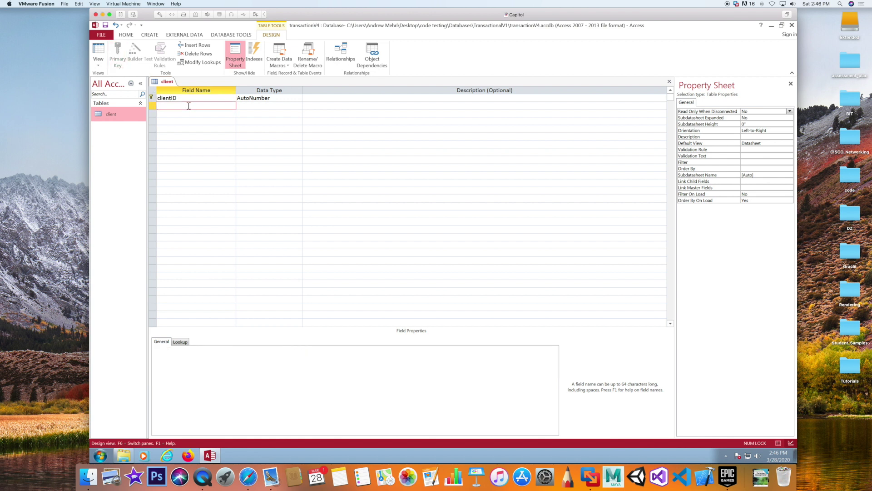
text(first_name)
click(183, 113)
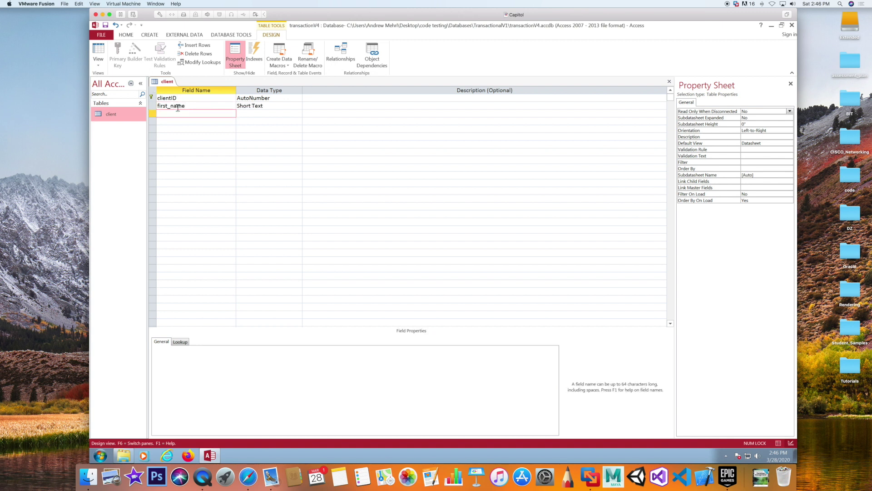
Check the column headings in the clientXLS workbook, close it, and return to the client table design in Access.
click(772, 26)
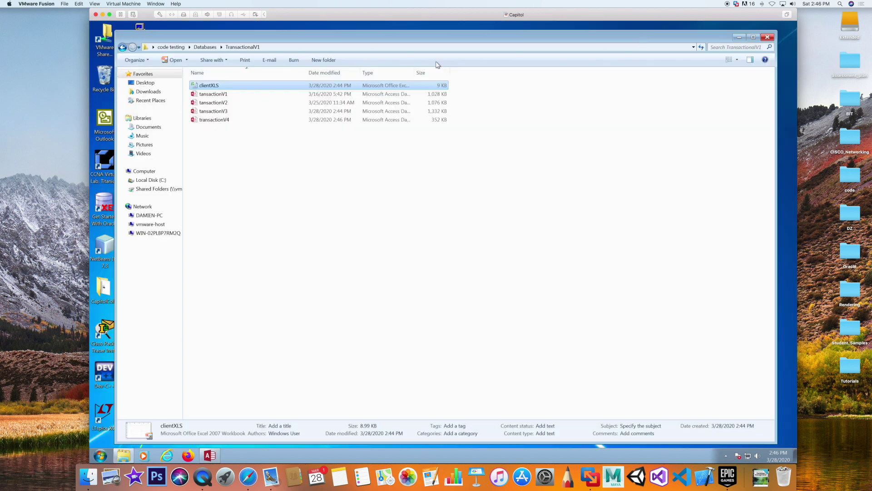
double_click(208, 85)
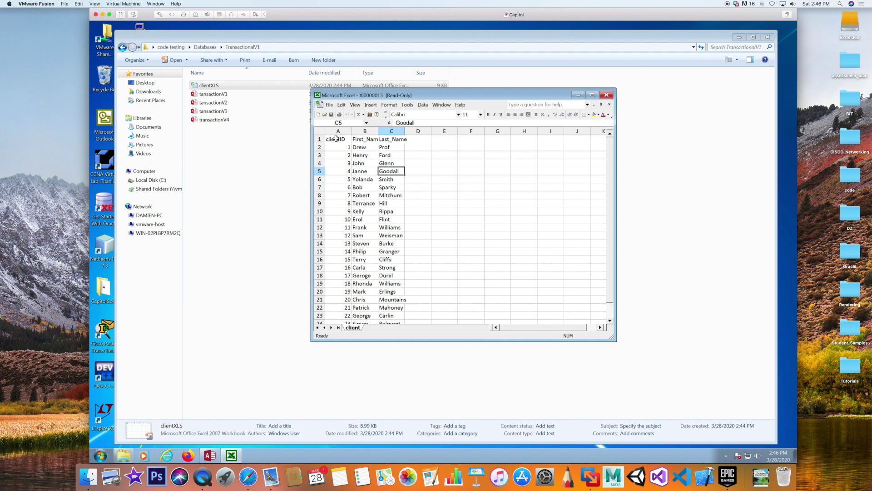
click(610, 95)
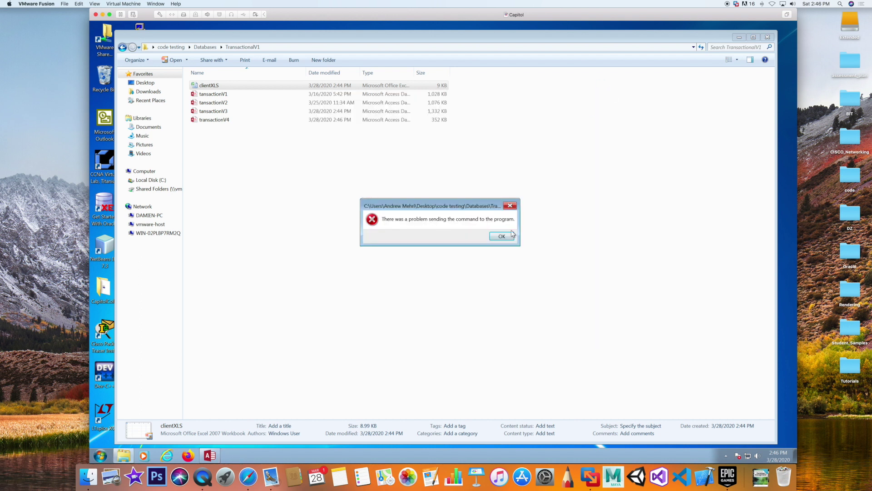
click(501, 237)
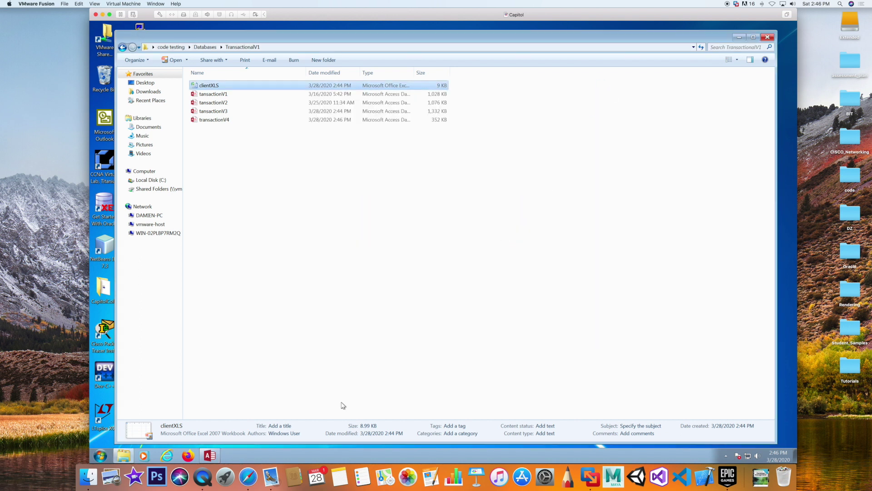
mouse_move(203, 456)
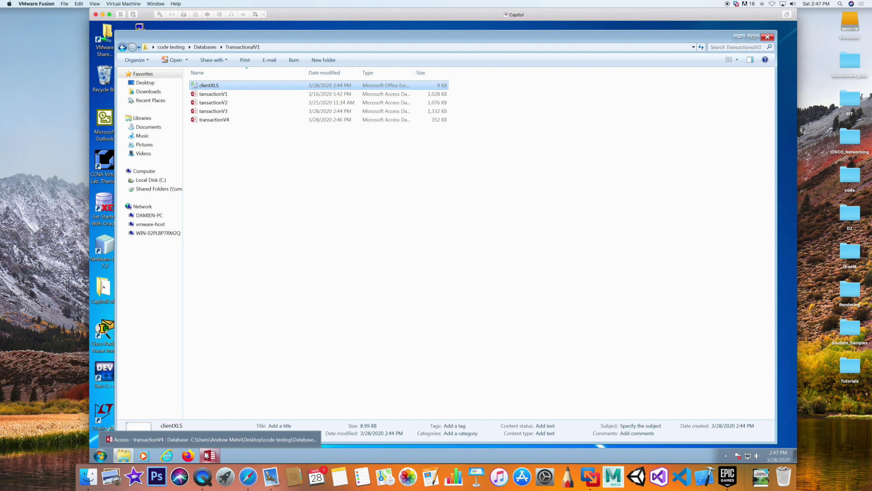
click(207, 455)
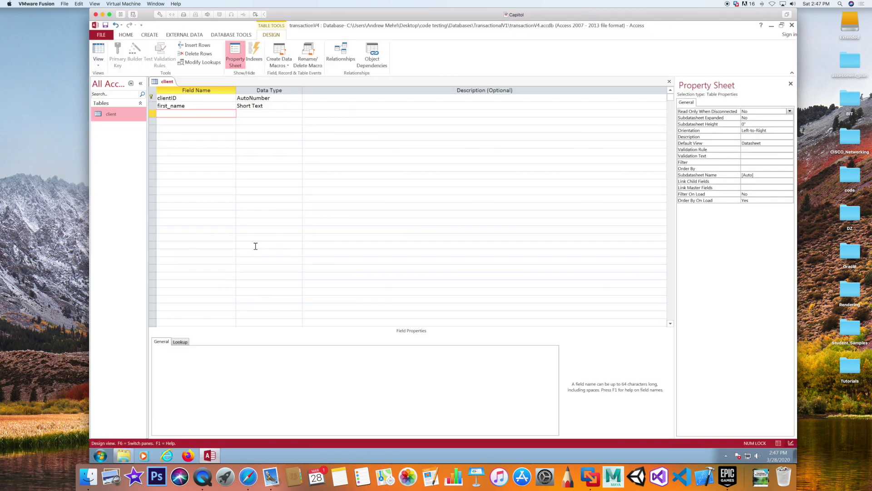
Capitalize the first_name field's name as First_Name to match the workbook heading.
click(158, 107)
key(BackSpace)
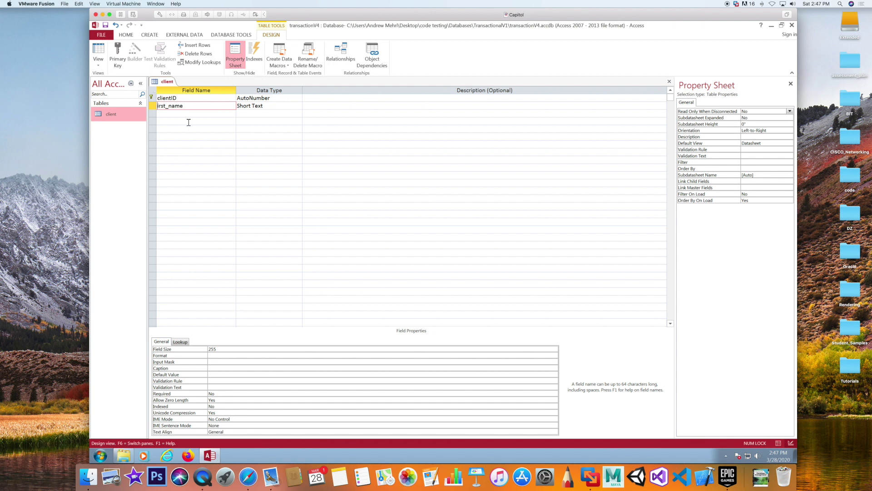
text(F)
click(176, 105)
key(BackSpace)
text(N)
click(176, 113)
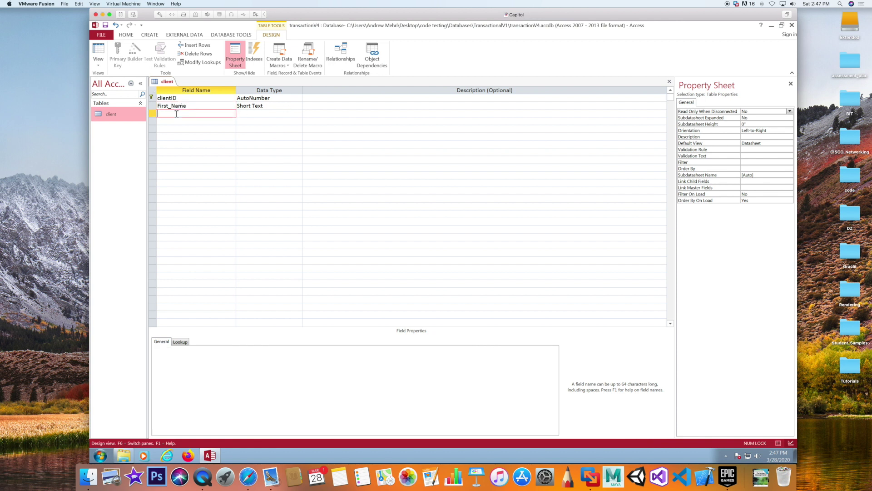
Add the Short Text fields Last_Name and Address below First_Name in the client table.
text(Last_Name)
click(256, 113)
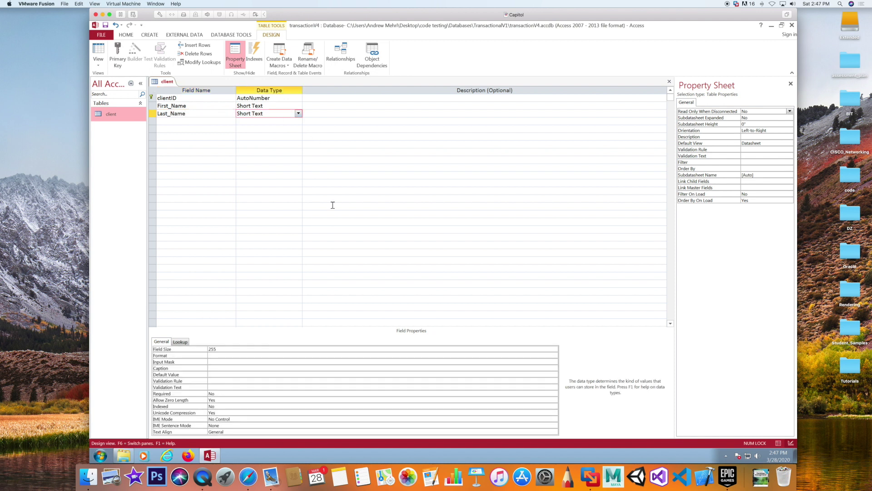
click(197, 121)
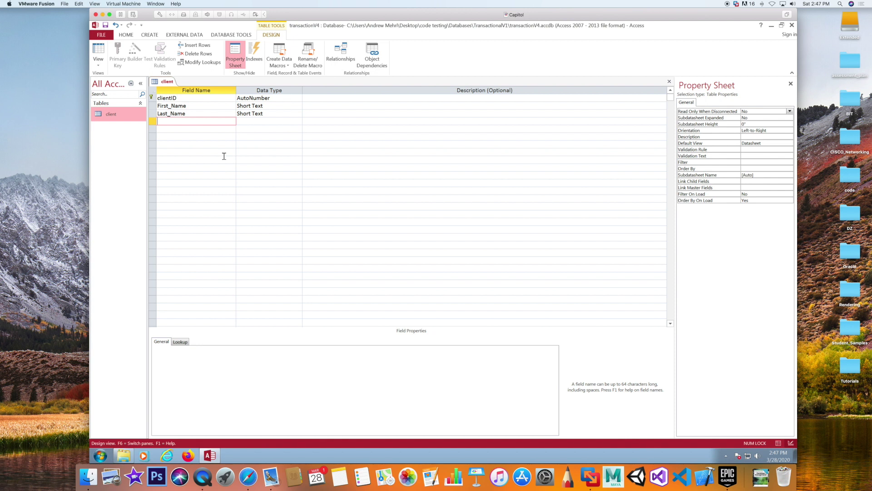
text(address)
key(BackSpace)
key(BackSpace)
key(BackSpace)
key(BackSpace)
key(BackSpace)
text(Address)
Add the Short Text fields City, State, Zip, Phone and email below Address, and save the client table.
click(209, 129)
text(Ci)
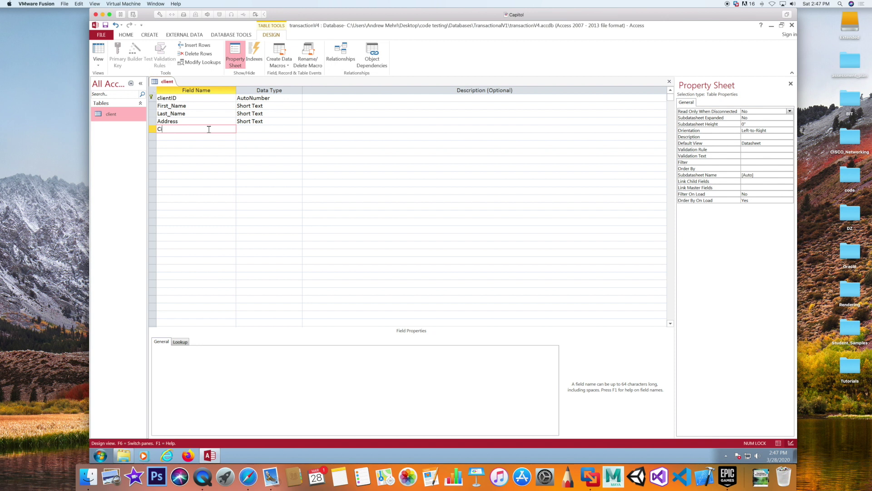
text(ty)
click(194, 136)
text(State)
click(190, 144)
text(Zip)
click(180, 151)
text(Phone)
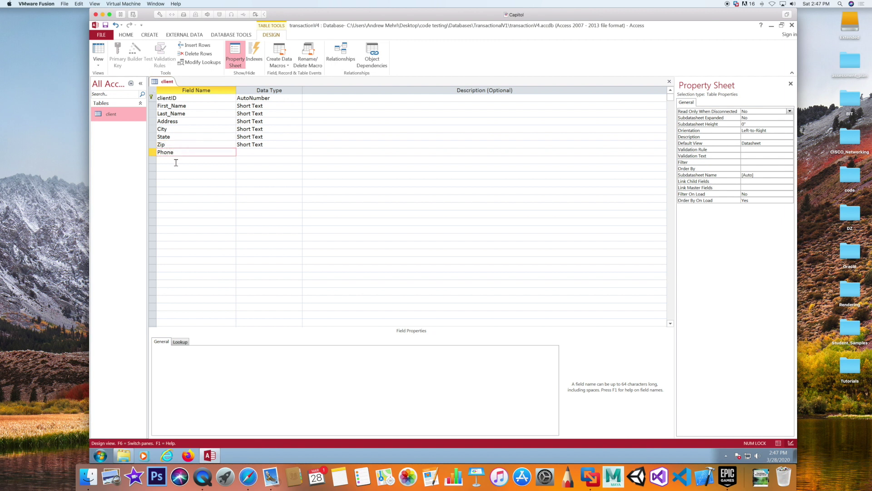
click(177, 160)
text(email)
click(242, 159)
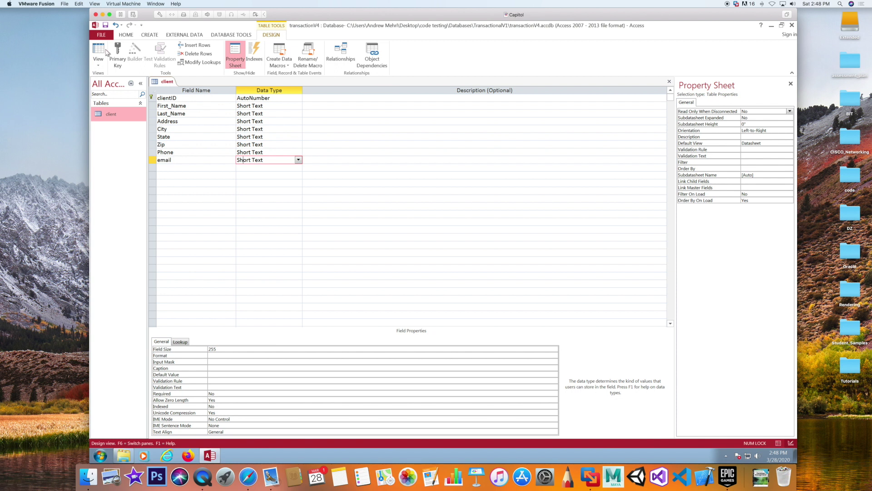
click(105, 25)
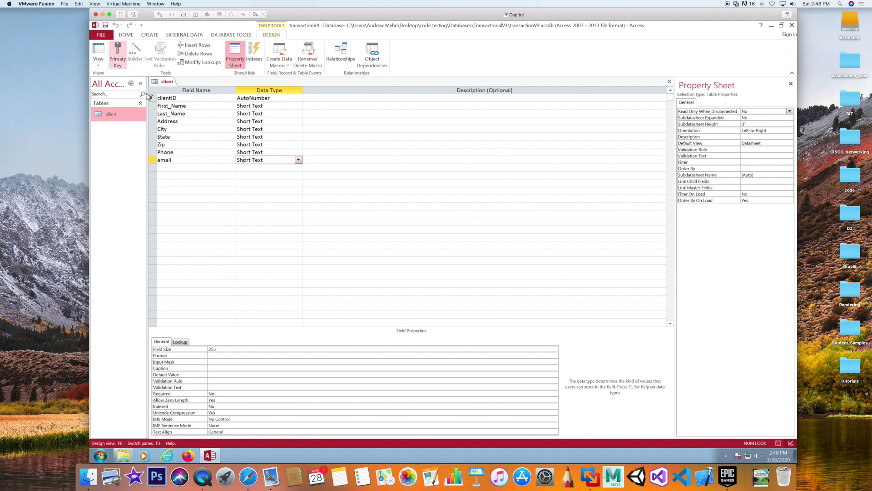
Apply the Phone Number input mask to the Phone field with the Input Mask Wizard and save the table.
click(186, 153)
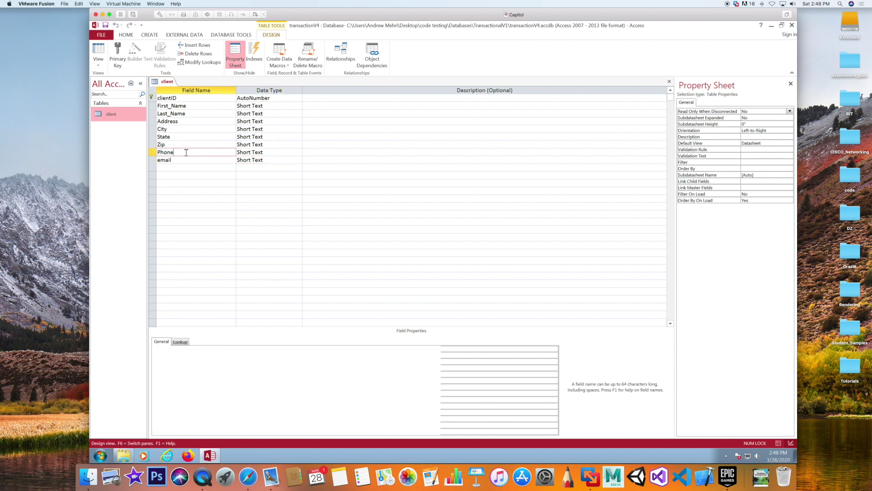
click(269, 152)
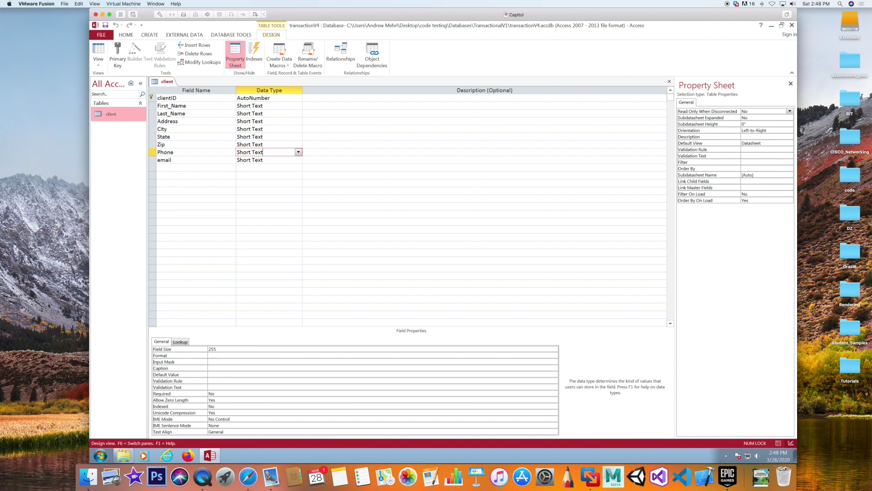
click(216, 362)
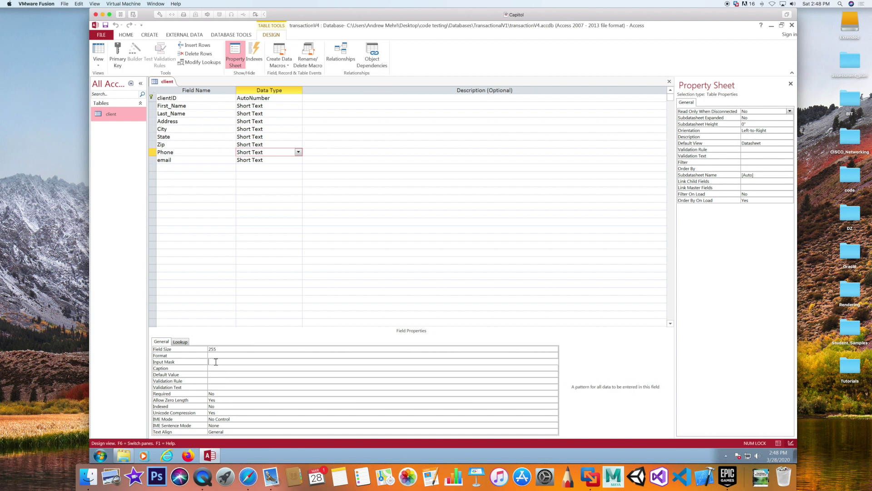
click(553, 361)
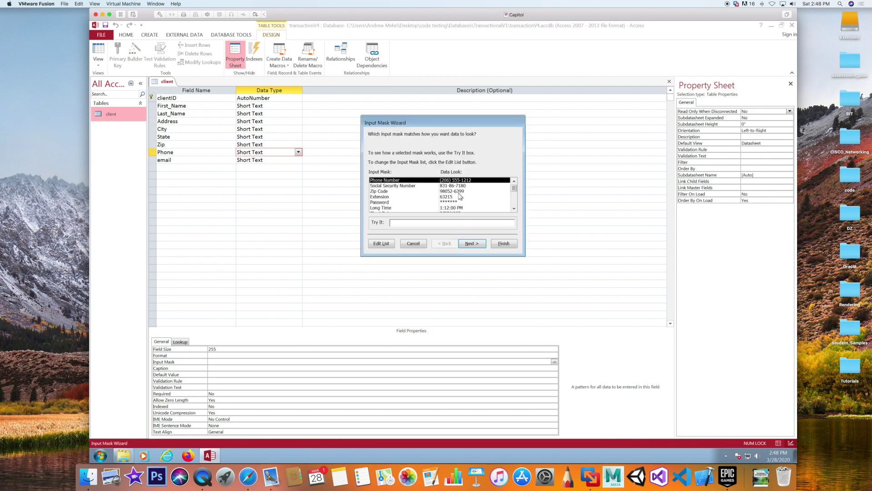
click(502, 243)
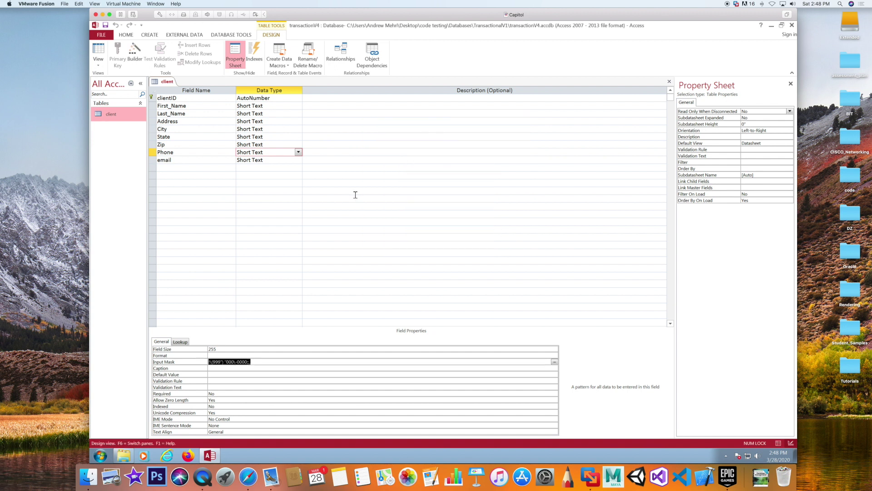
click(106, 26)
Look through the Input Mask Wizard's available masks for the email field and close the wizard without applying one.
click(249, 161)
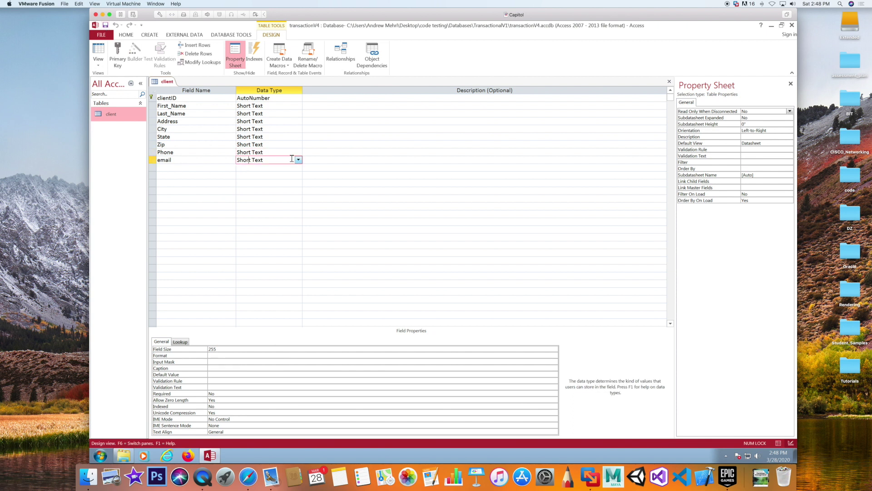
click(232, 360)
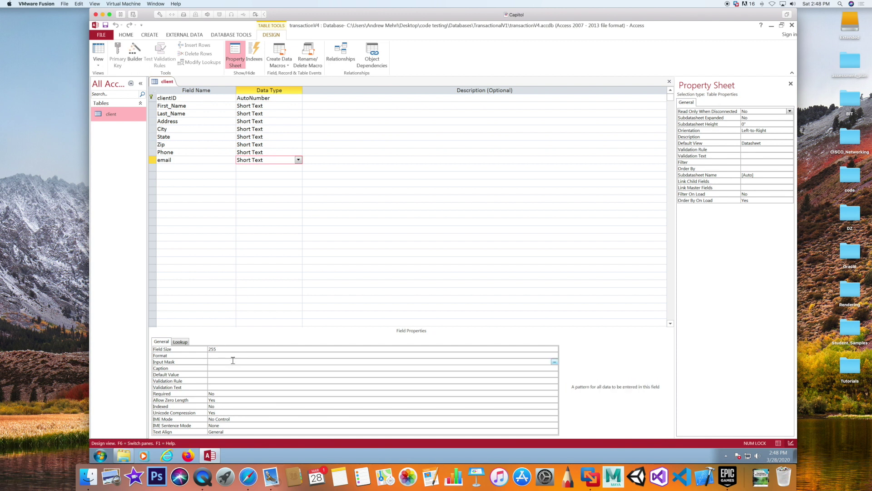
click(554, 362)
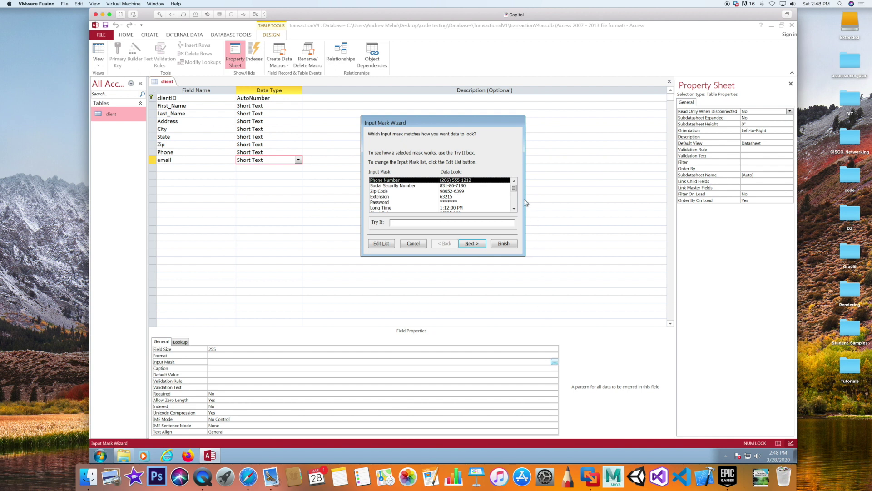
mouse_move(514, 188)
mouse_down()
mouse_move(514, 203)
mouse_move(514, 193)
mouse_up()
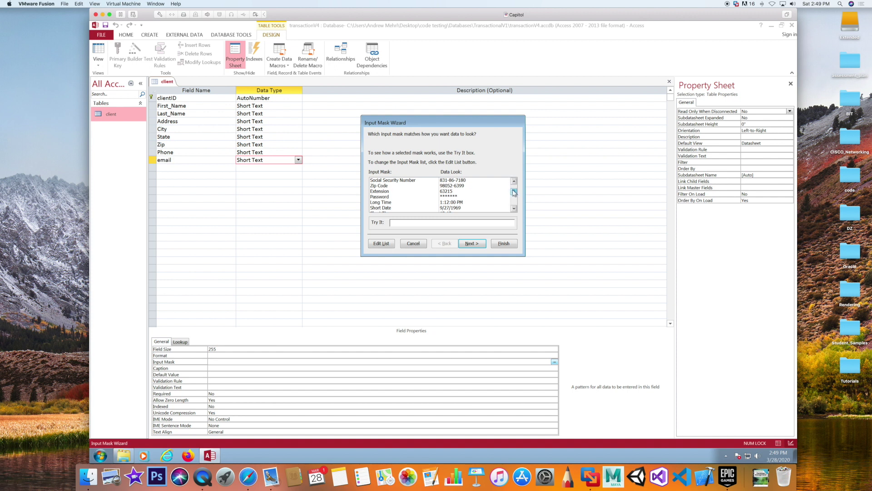
drag(514, 192, 514, 206)
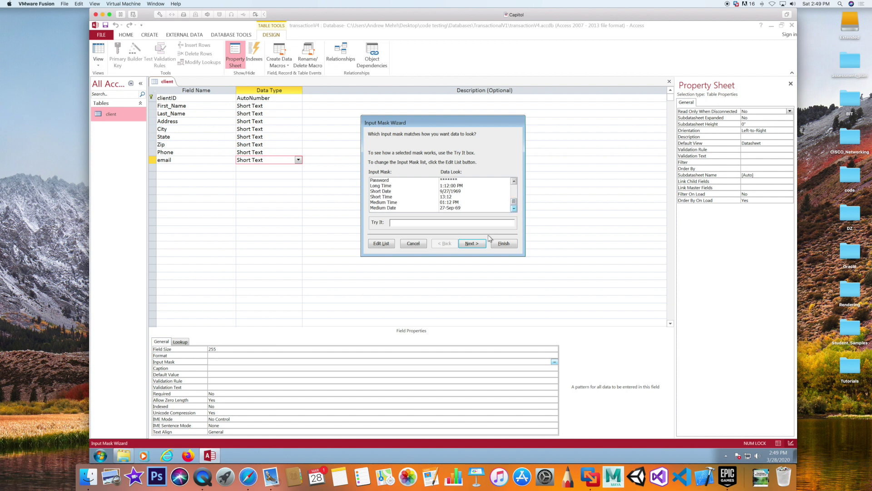
click(413, 243)
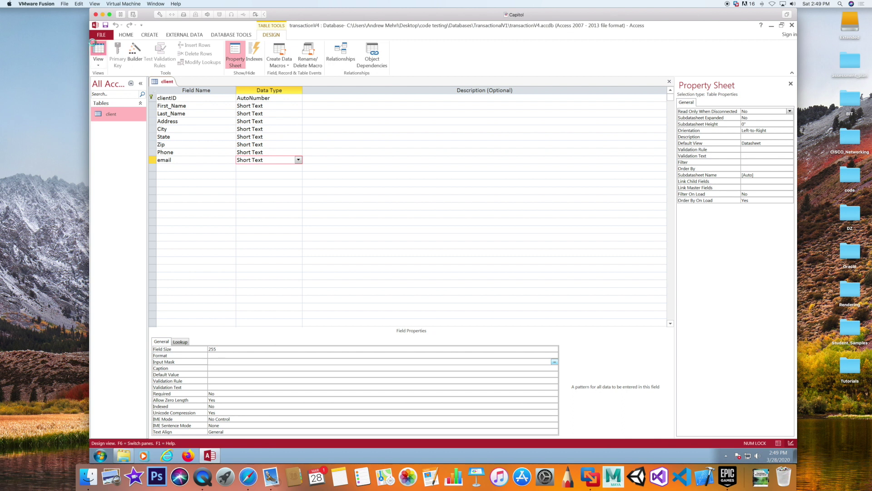
View the client table's fields in Datasheet View, then close the table.
click(98, 49)
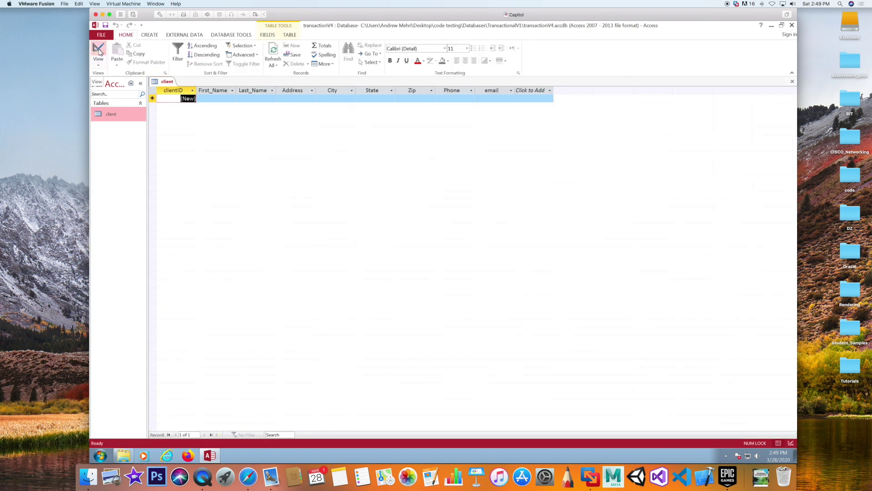
right_click(165, 81)
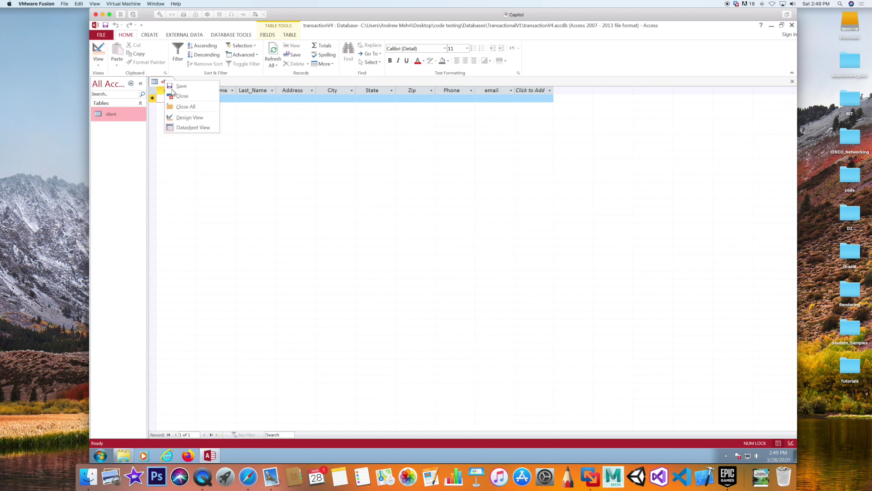
click(178, 96)
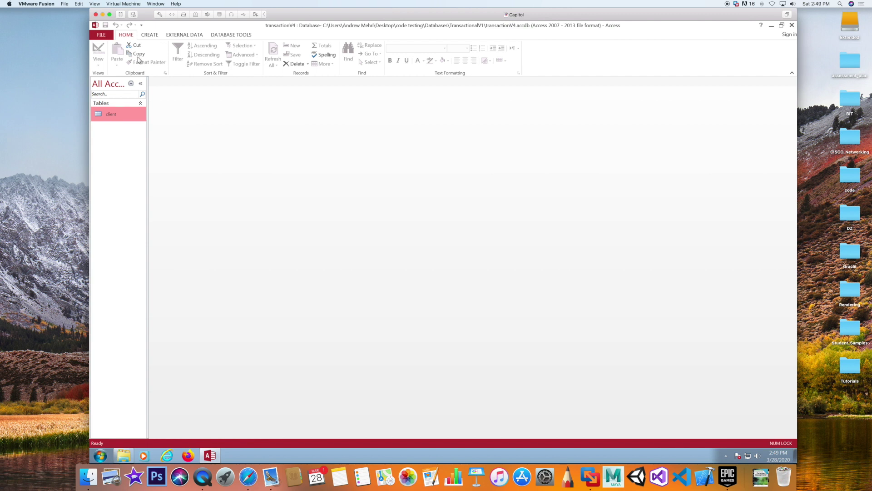
Start an Excel import and choose clientXLS from the desktop folder code testing\Databases\TransactionalV1 as the source file.
click(174, 36)
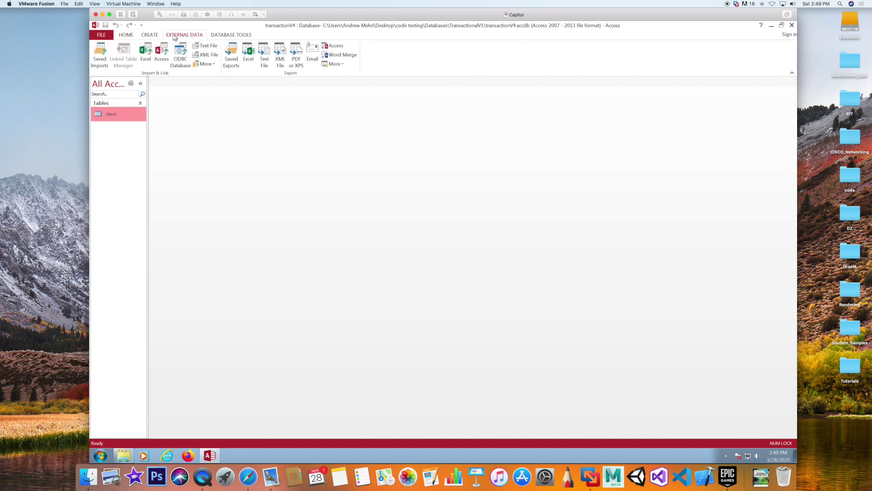
click(145, 54)
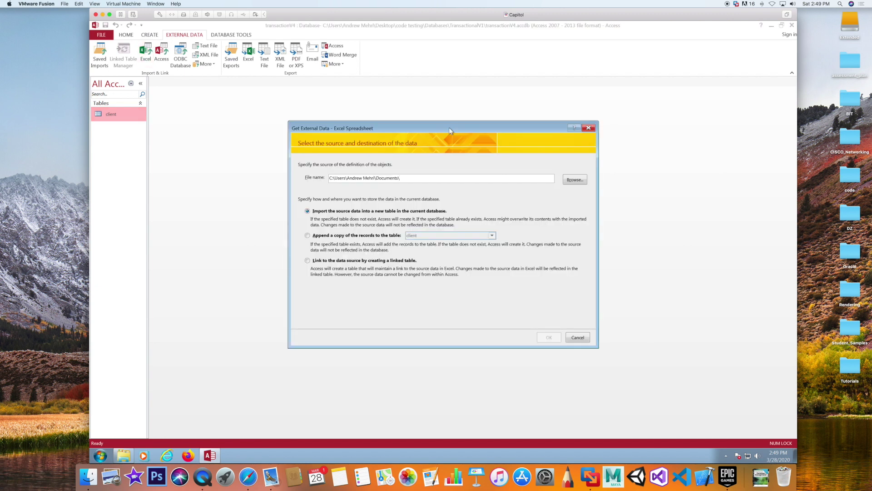
click(568, 180)
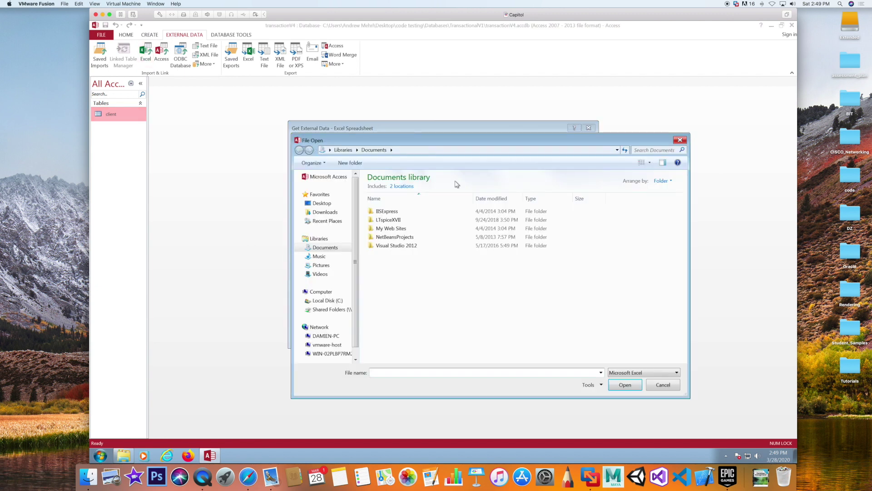
click(324, 205)
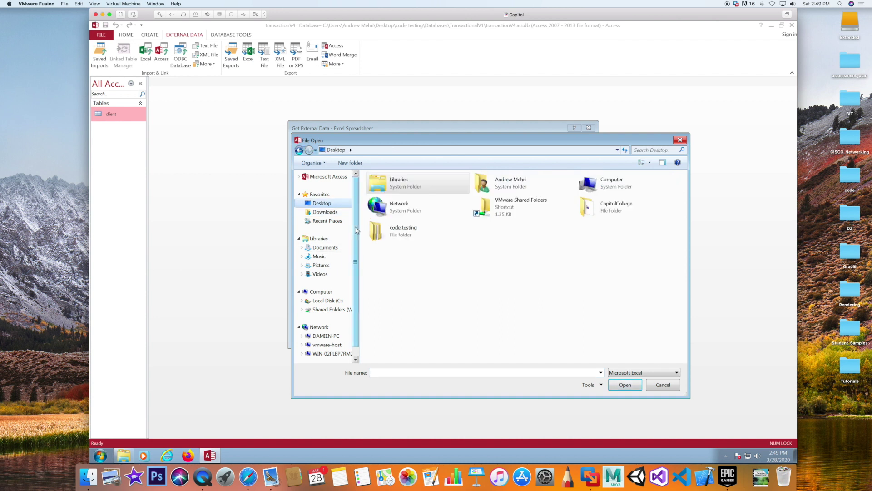
double_click(383, 231)
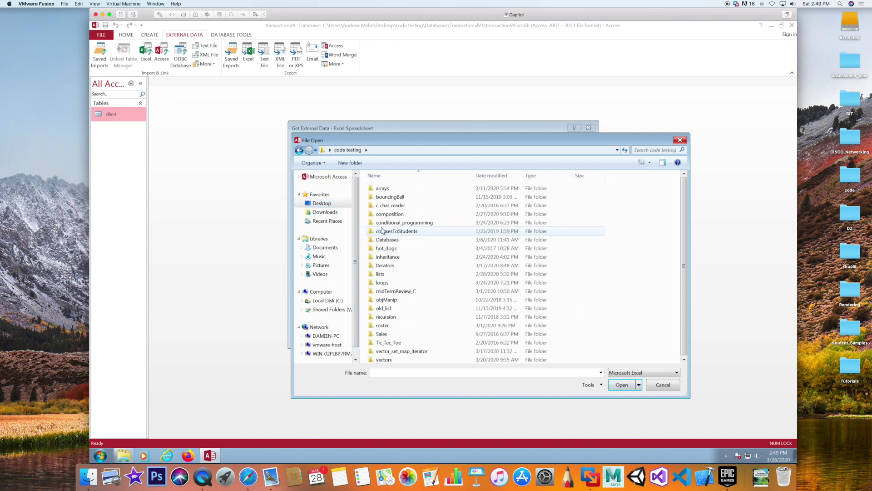
double_click(381, 240)
double_click(377, 190)
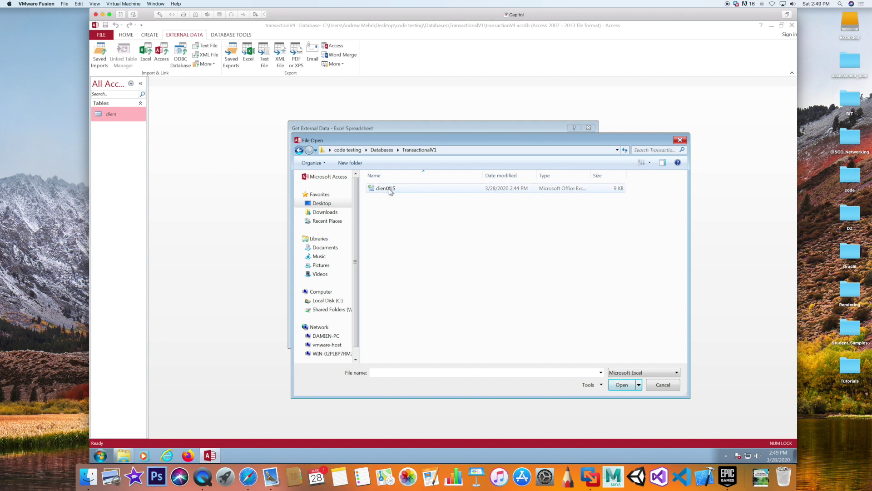
click(390, 191)
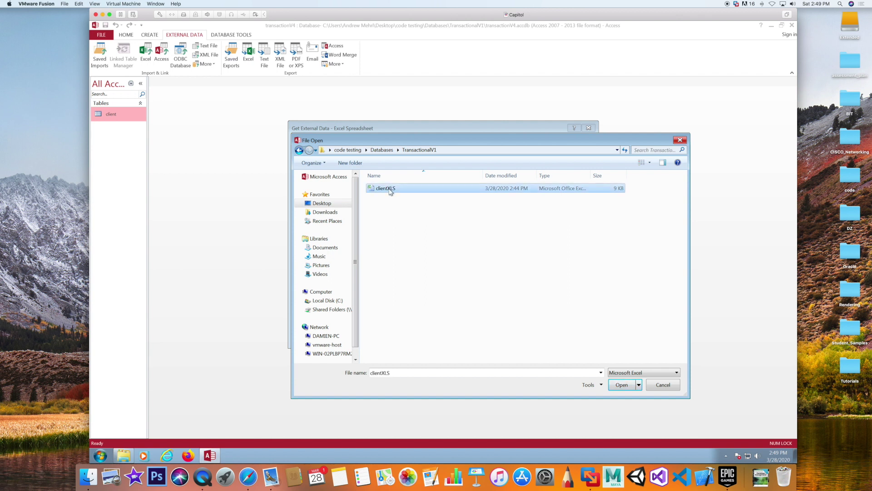
click(622, 385)
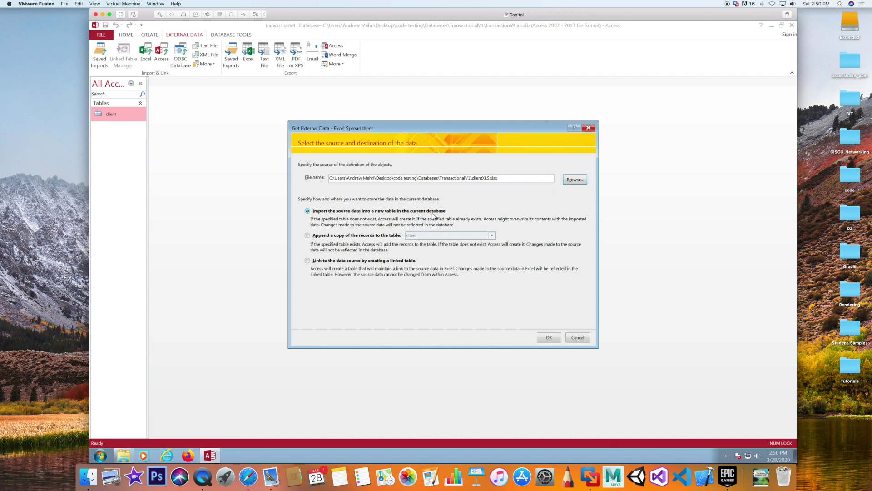
Set the import to append a copy of the records to the client table and continue to the Import Spreadsheet Wizard.
click(308, 235)
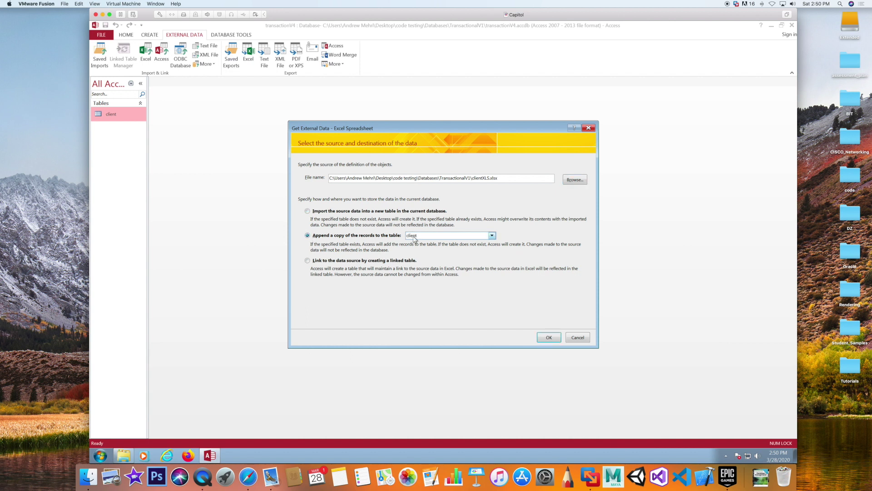
click(415, 235)
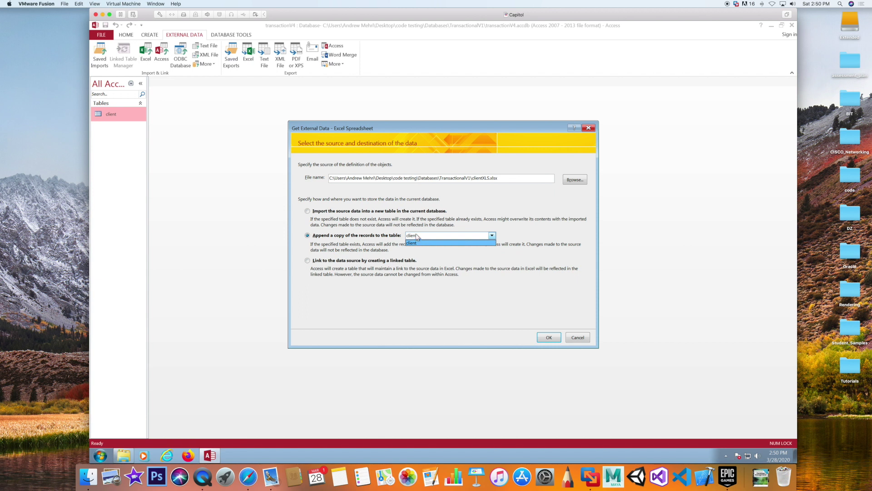
click(416, 242)
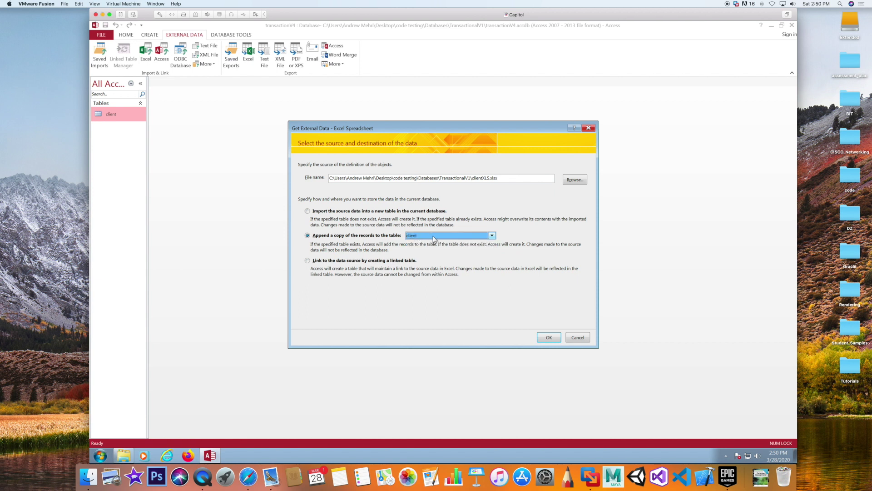
click(549, 337)
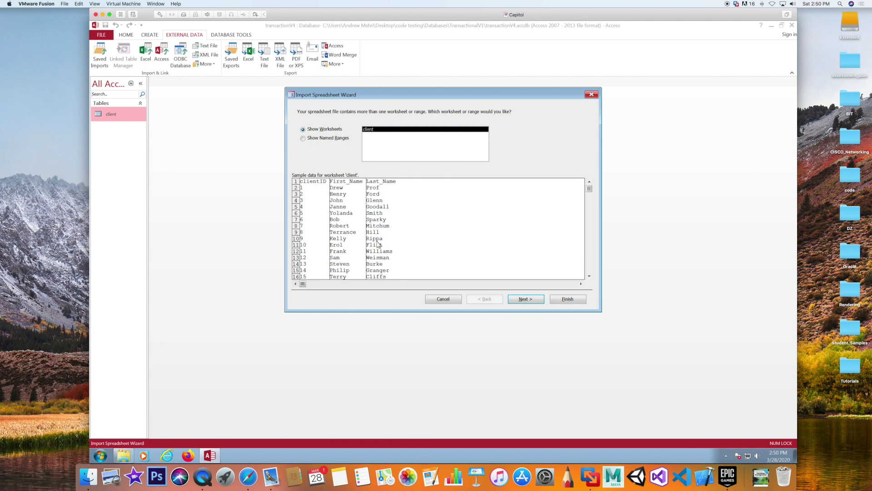
Import the client worksheet into the client table through the wizard, without saving the import steps.
click(525, 300)
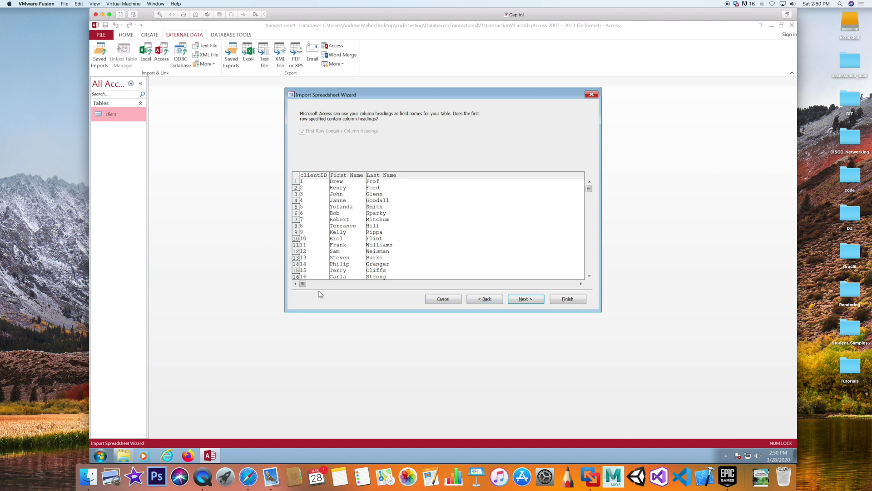
click(490, 300)
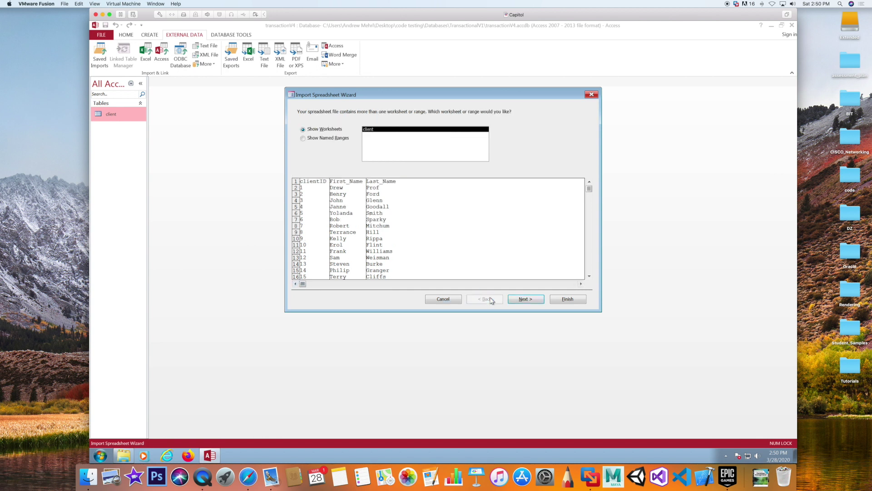
click(526, 299)
click(527, 303)
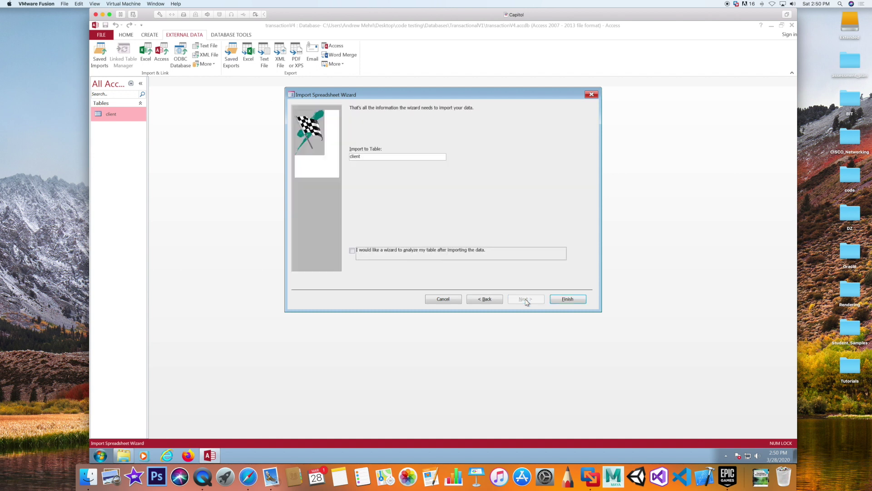
click(567, 300)
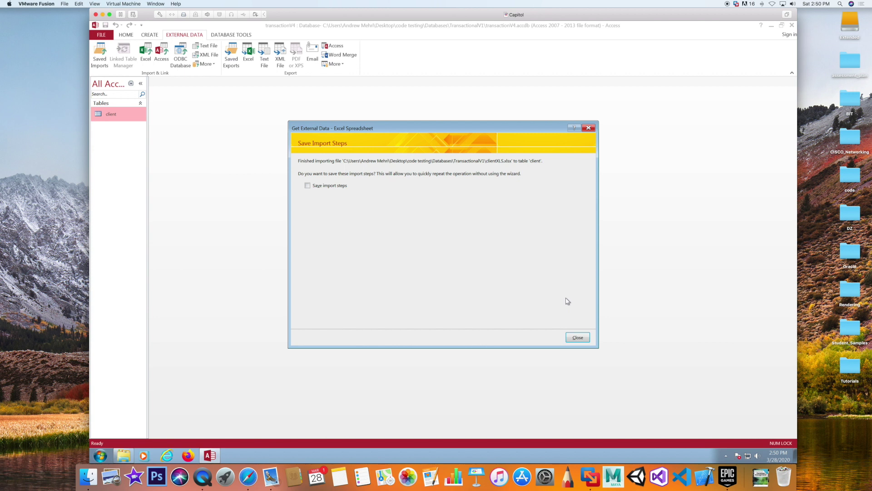
click(577, 337)
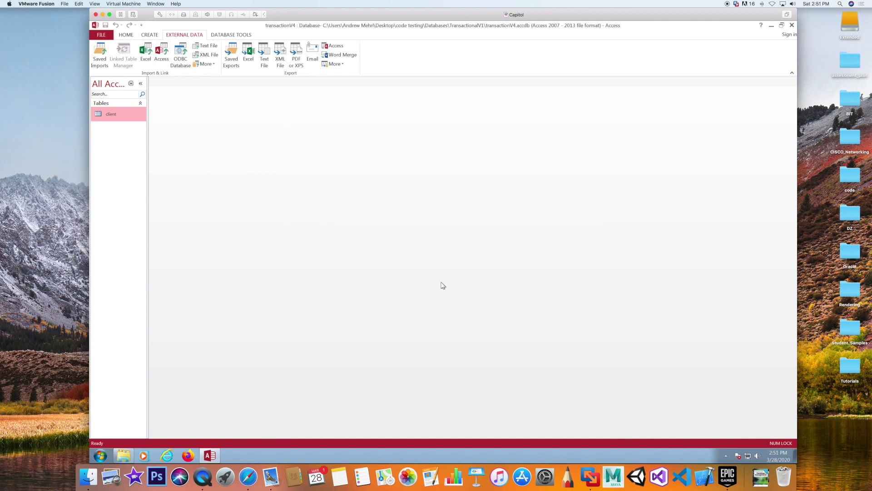
Check the client table's records in Datasheet View and its fields in Design View, and close the table.
double_click(121, 117)
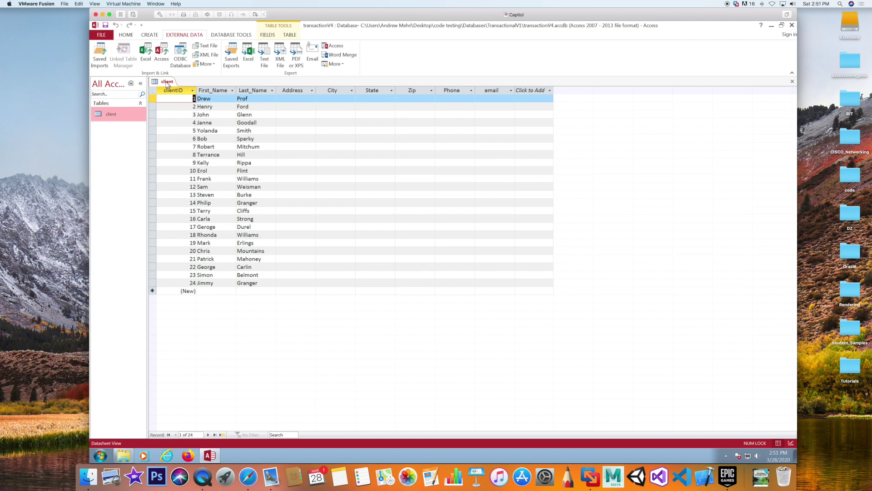
right_click(122, 114)
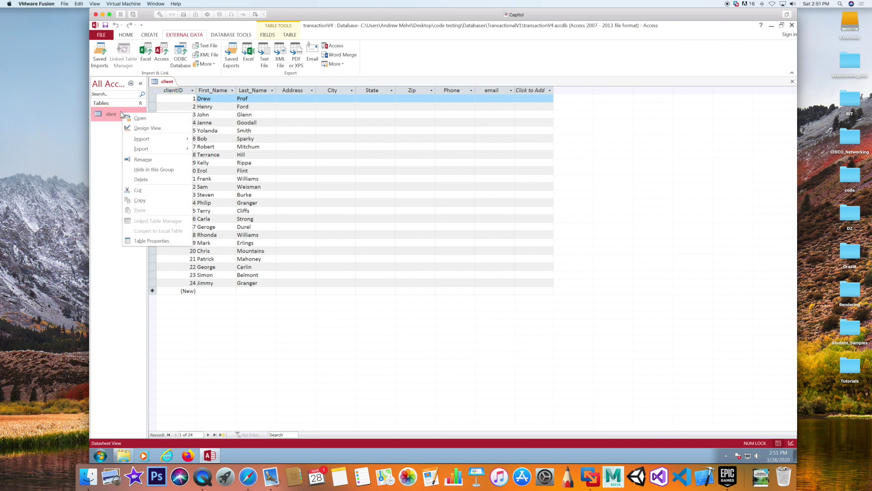
click(137, 128)
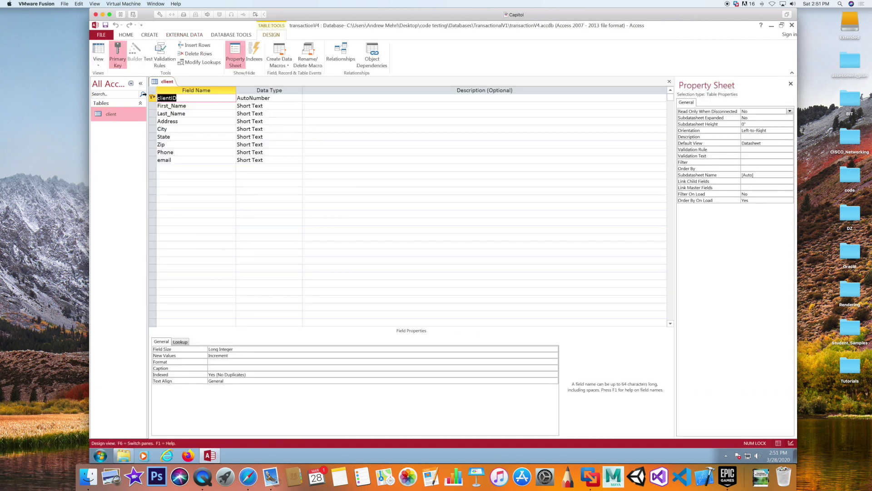
right_click(167, 81)
click(181, 97)
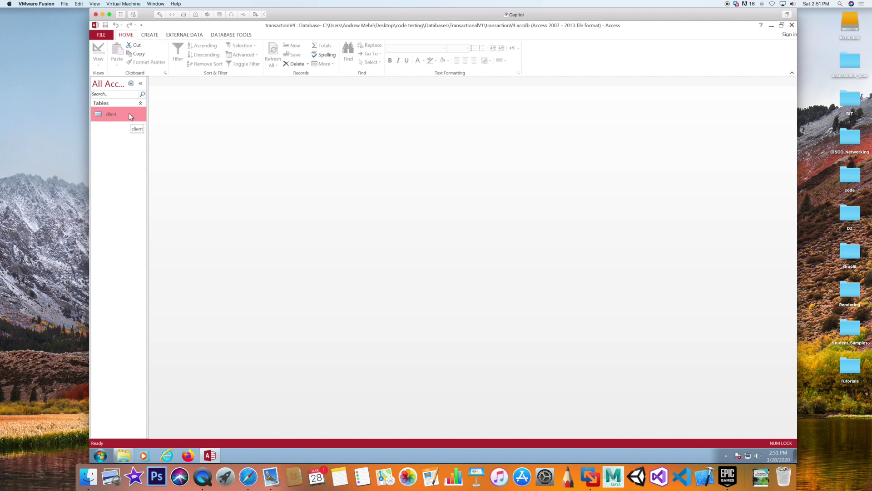
Start an import from an Access database and choose tansactionV3 in the TransactionalV1 folder as the source.
click(186, 36)
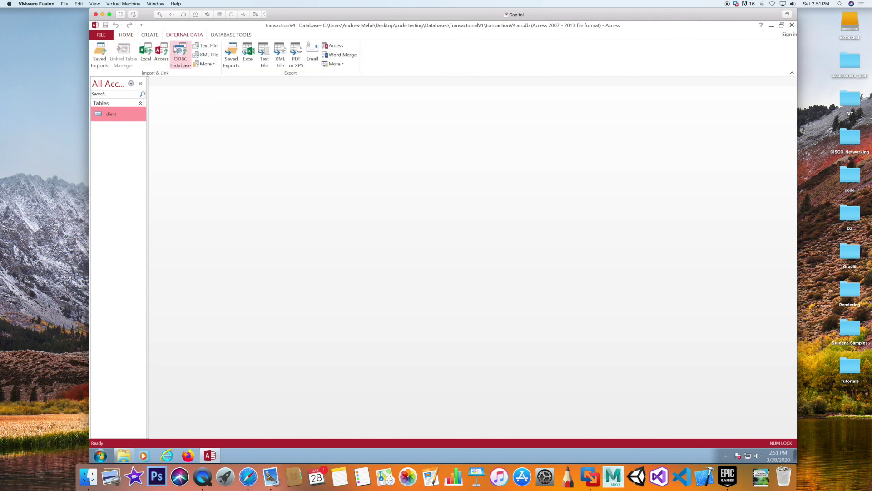
click(162, 55)
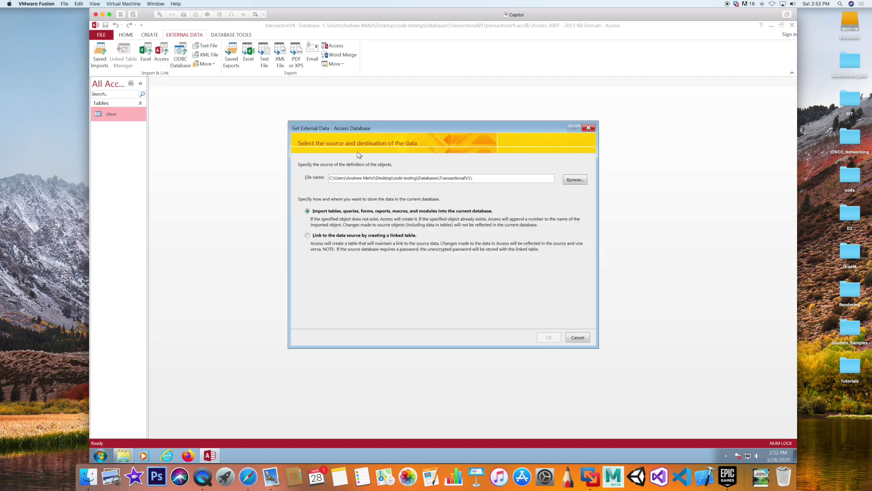
click(573, 181)
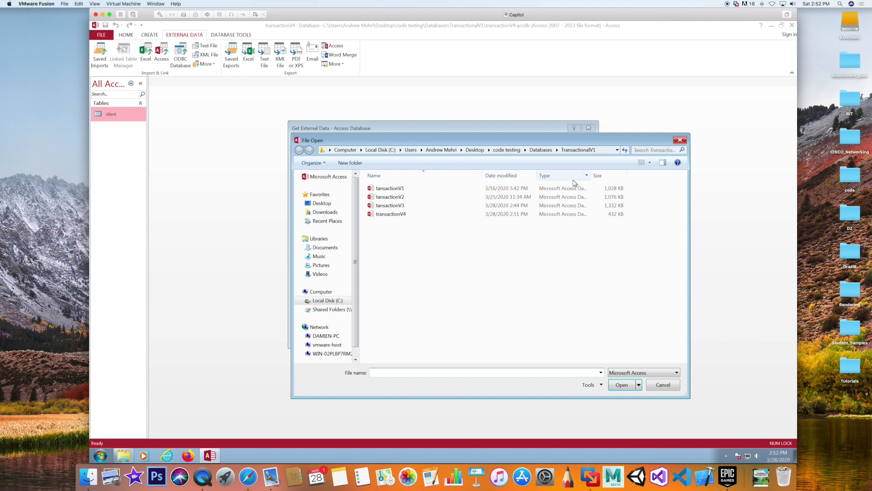
click(398, 206)
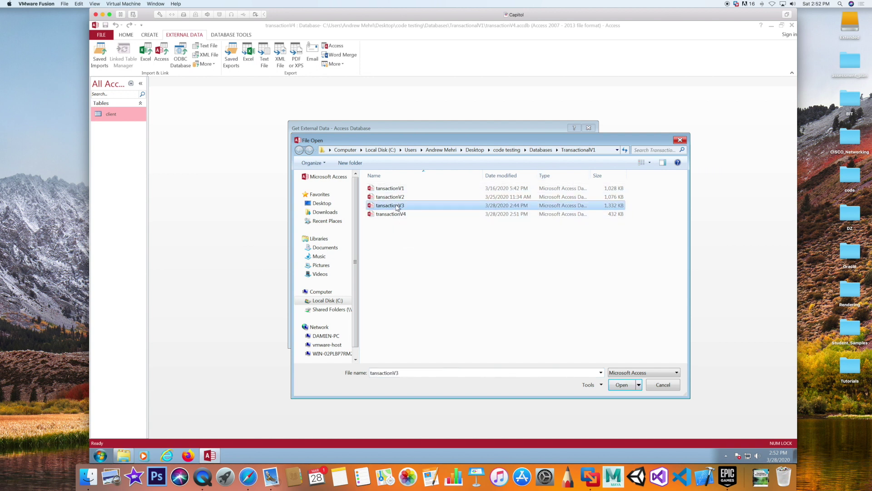
double_click(398, 207)
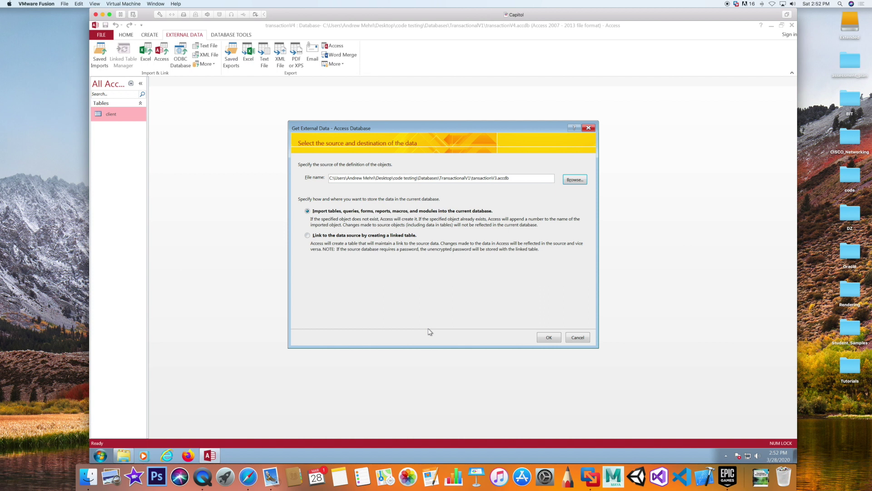
Import the line_item, Manufacturer, product and transaction tables into the current database without saving the import steps.
click(547, 337)
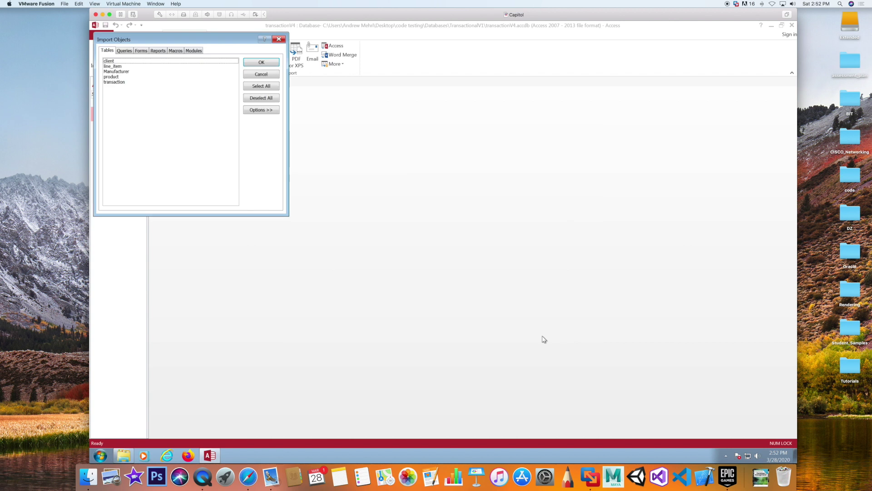
drag(225, 37, 495, 121)
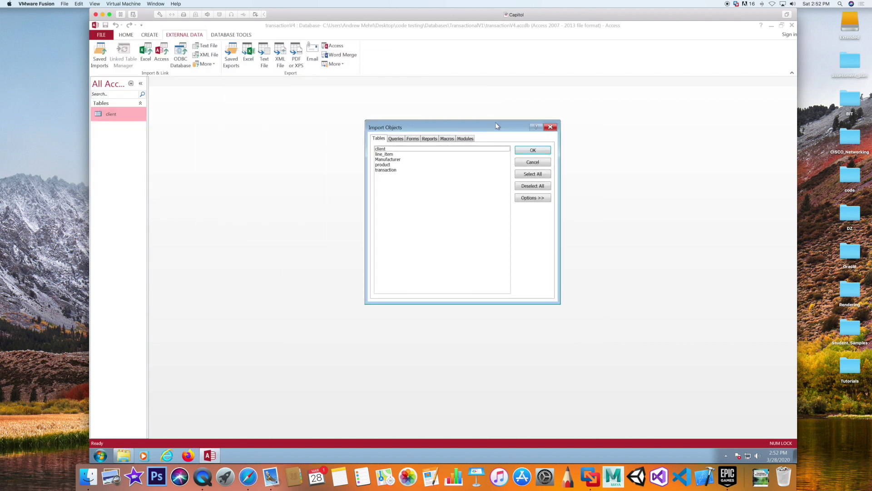
click(387, 154)
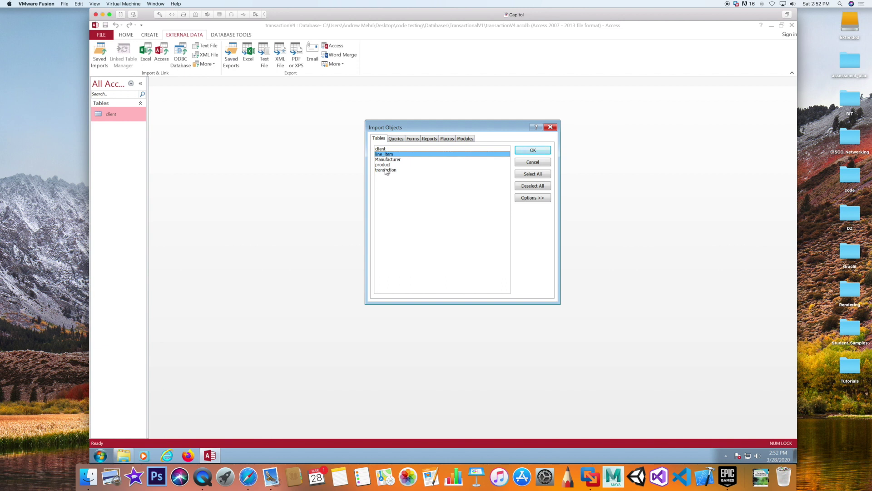
click(386, 169)
click(386, 159)
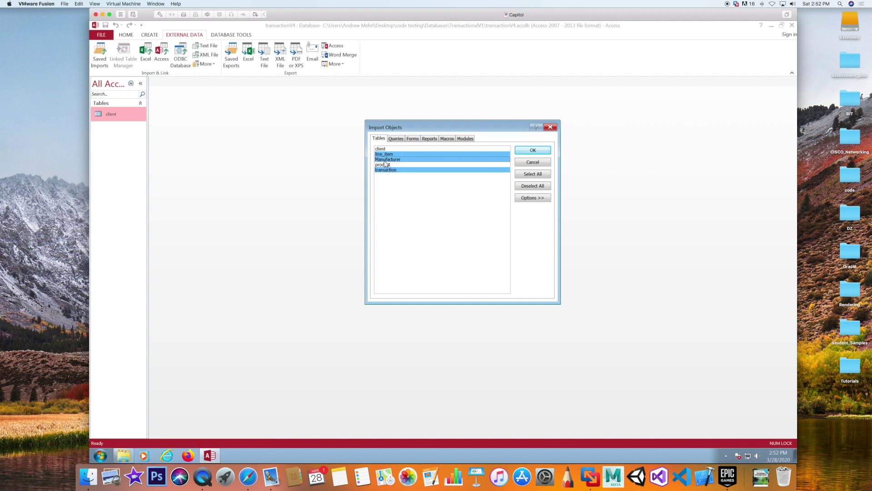
click(386, 165)
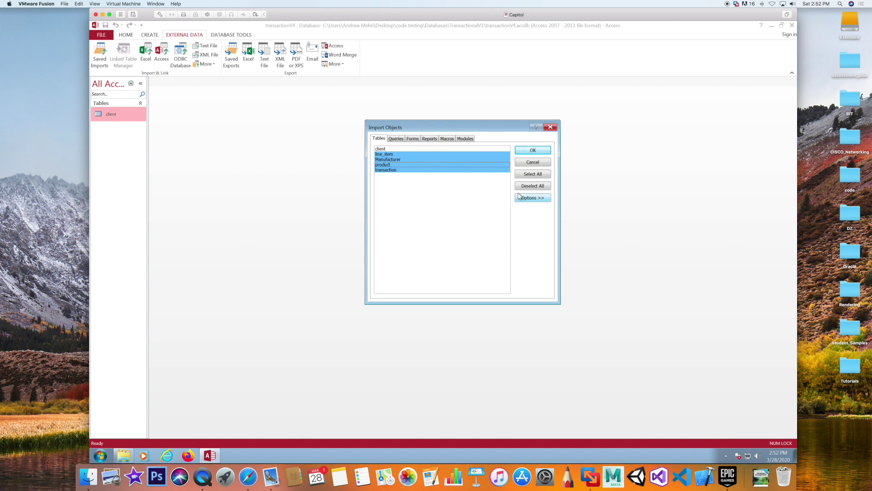
click(533, 151)
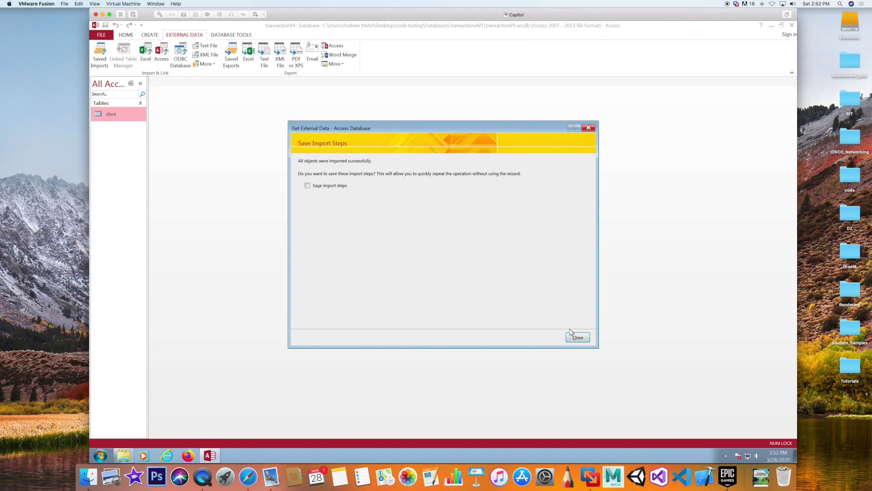
click(577, 338)
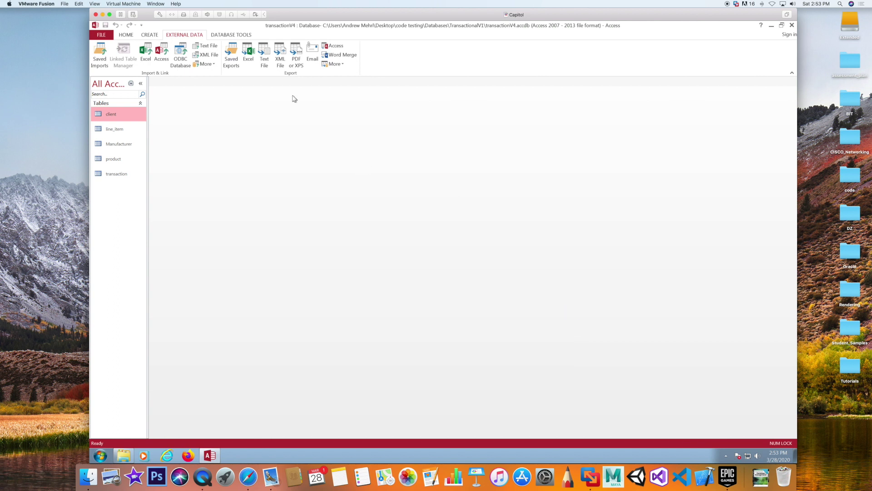
Open the table relationships and spread out the layout, with product and Manufacturer well below transaction and line_item between their levels.
click(249, 35)
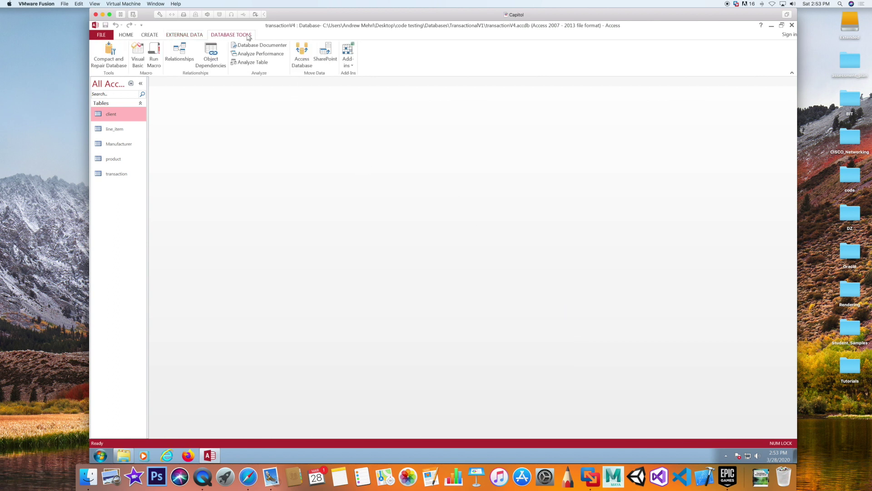
click(177, 54)
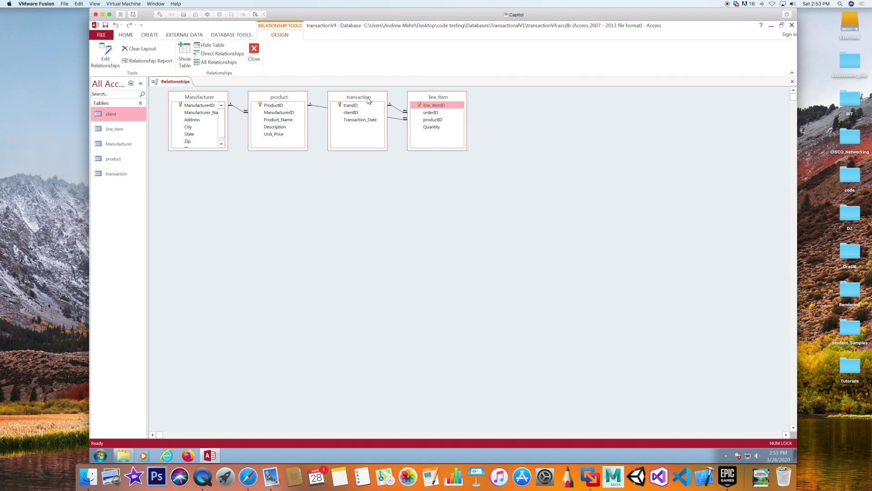
drag(294, 97, 310, 260)
drag(212, 99, 218, 241)
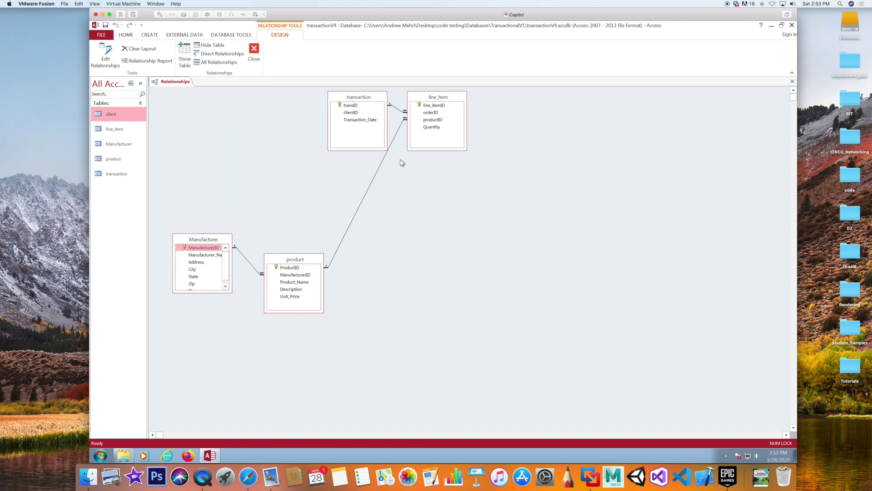
drag(443, 99, 448, 160)
drag(371, 97, 359, 109)
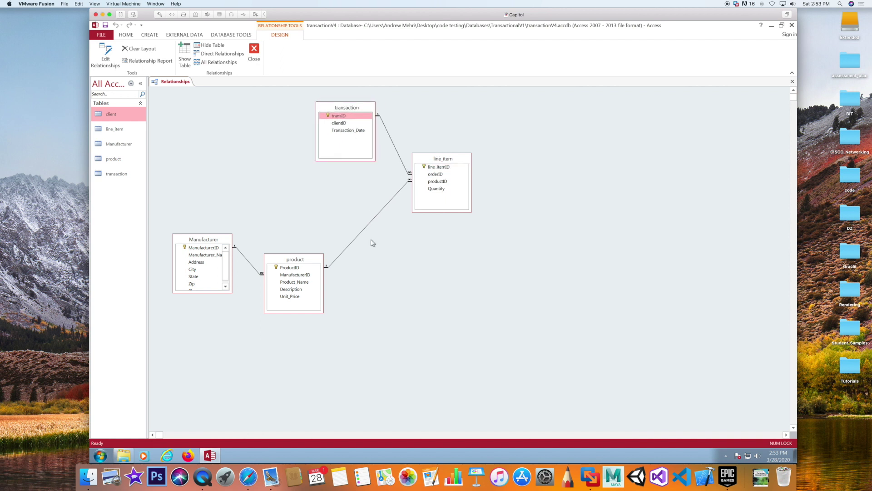
Add the client table to the relationships layout and lengthen its box to show all its fields.
right_click(254, 180)
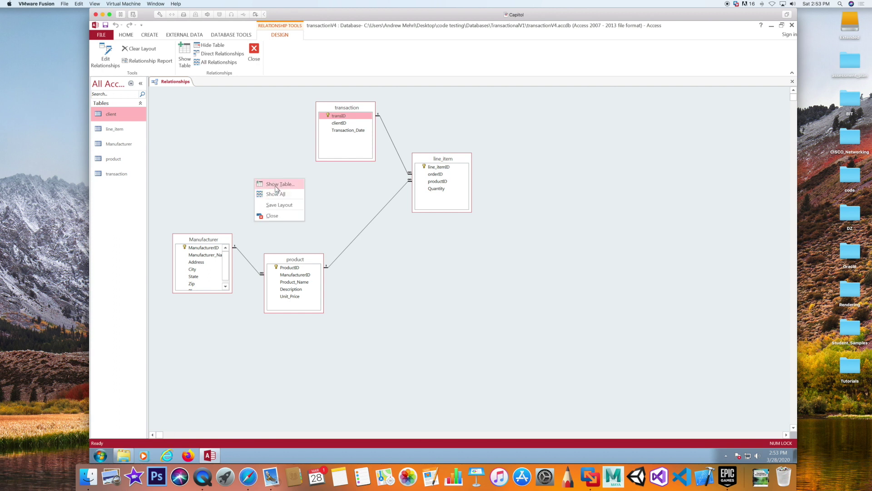
click(268, 184)
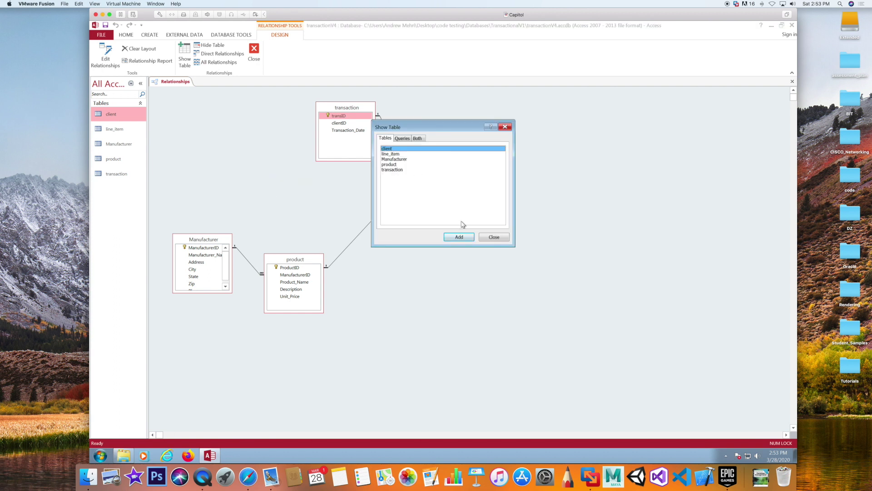
click(457, 237)
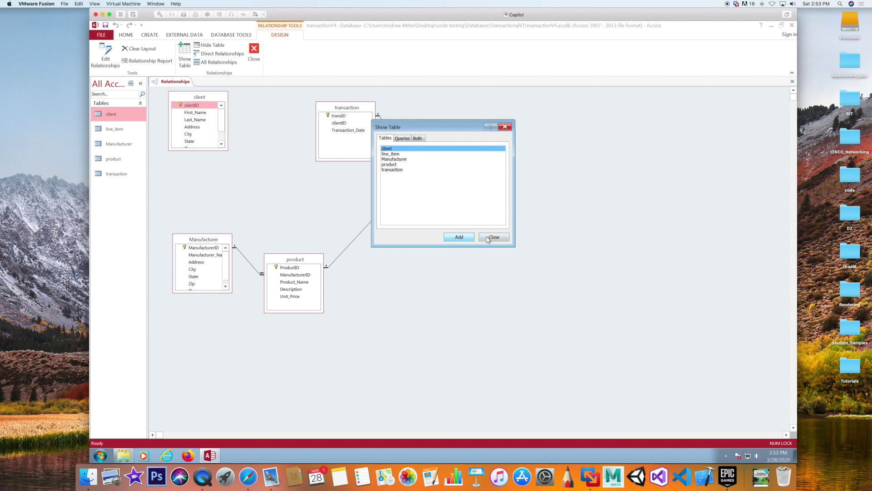
click(497, 238)
drag(207, 150, 209, 187)
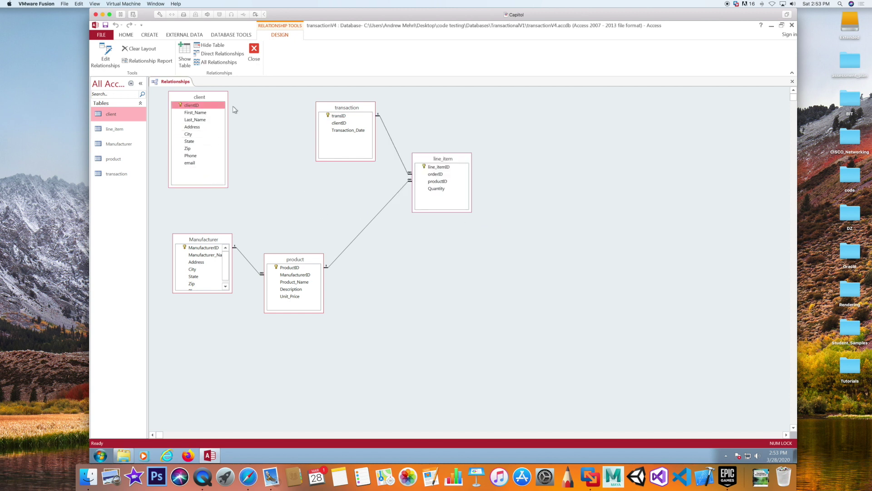
Create a one-to-many relationship from client's clientID to transaction's clientID with Enforce Referential Integrity enabled.
click(202, 106)
drag(202, 106, 339, 124)
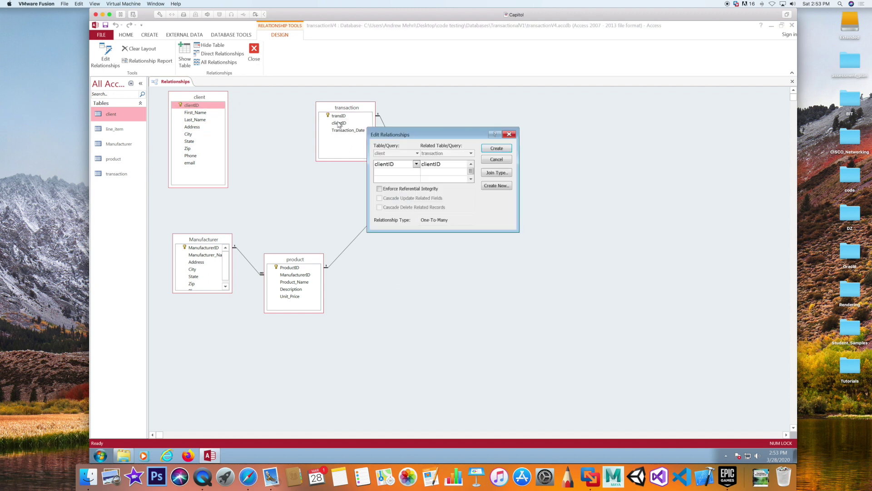
click(379, 188)
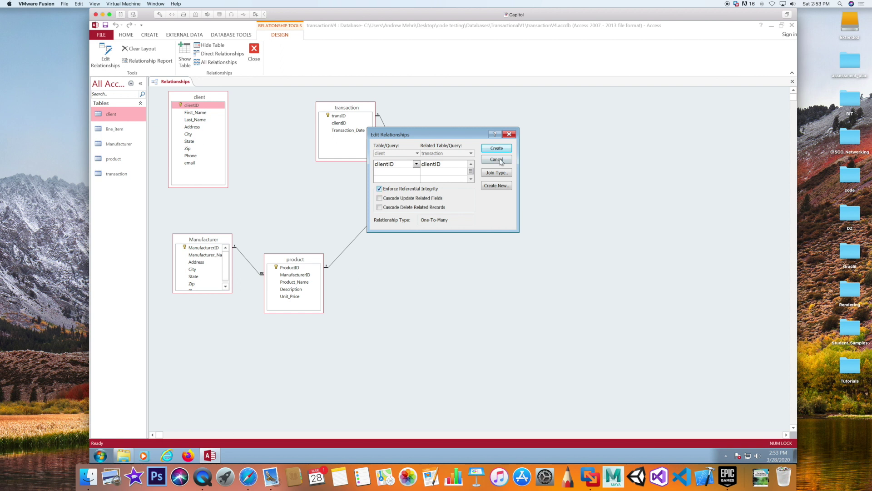
click(495, 148)
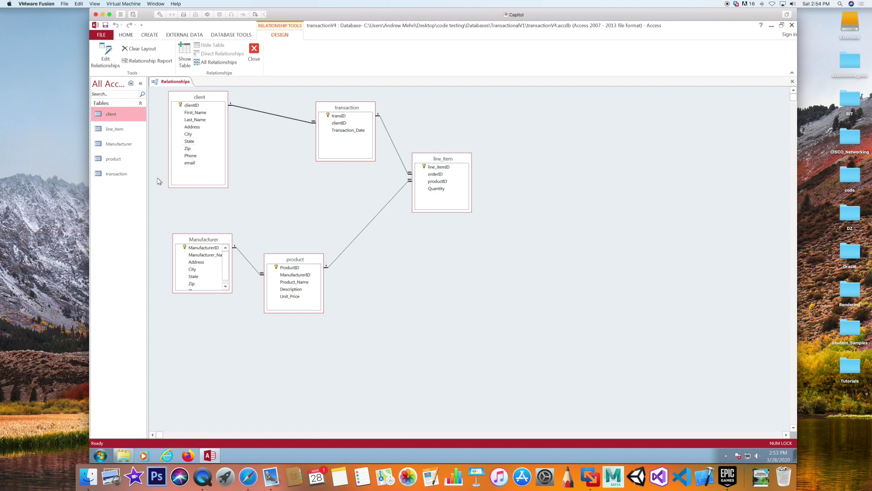
In the client table, inspect the related transaction and line items of the client with clientID 7, and close the table.
click(105, 115)
double_click(105, 115)
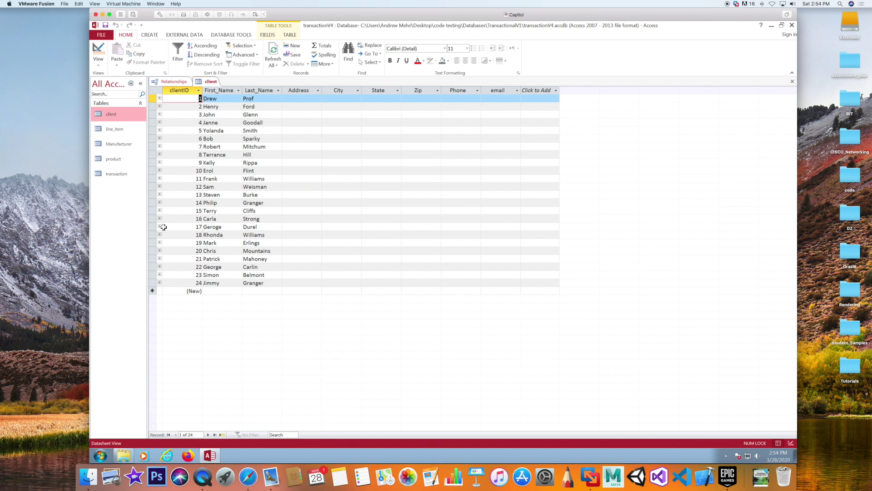
click(159, 146)
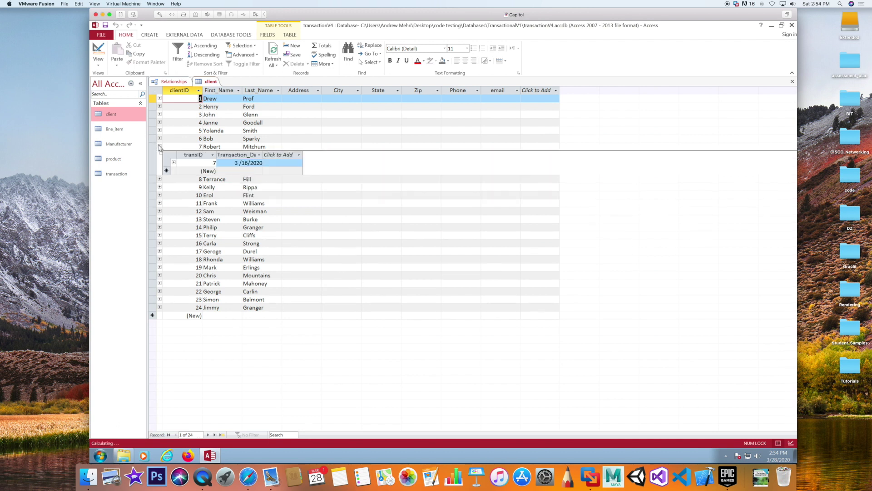
click(173, 162)
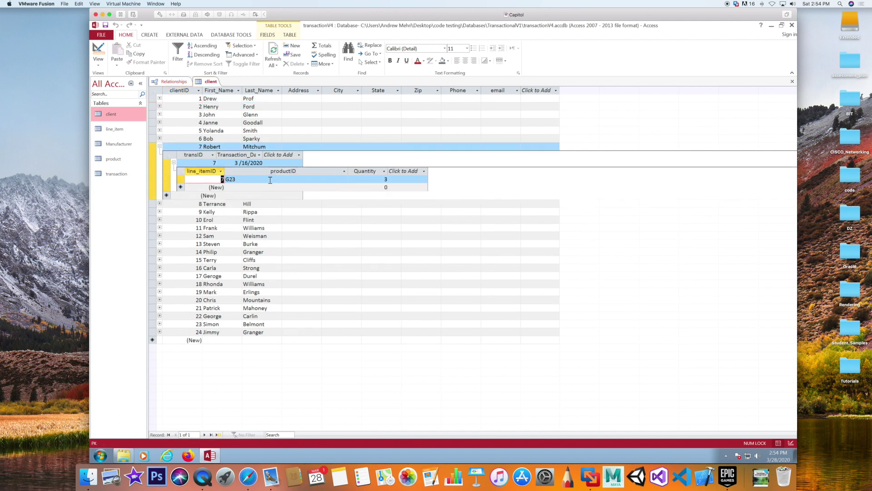
click(160, 146)
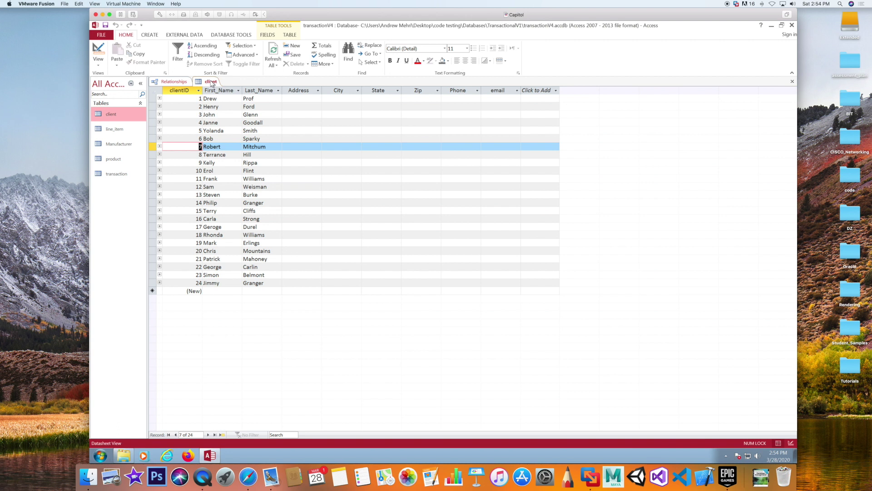
right_click(212, 83)
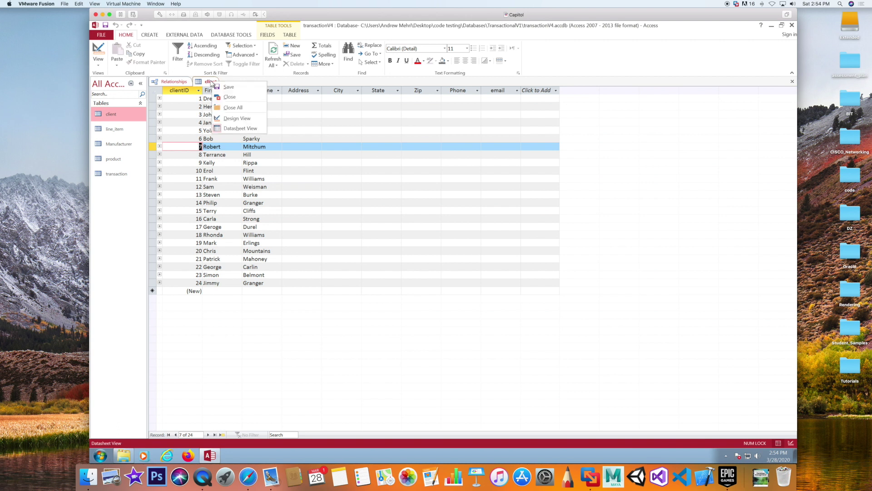
click(228, 97)
Close the Relationships layout and save its changes.
right_click(176, 83)
click(190, 96)
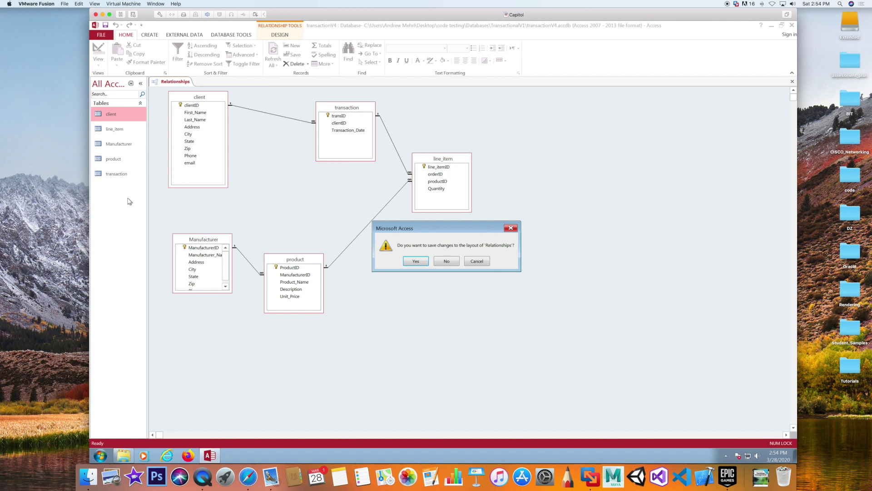
click(417, 261)
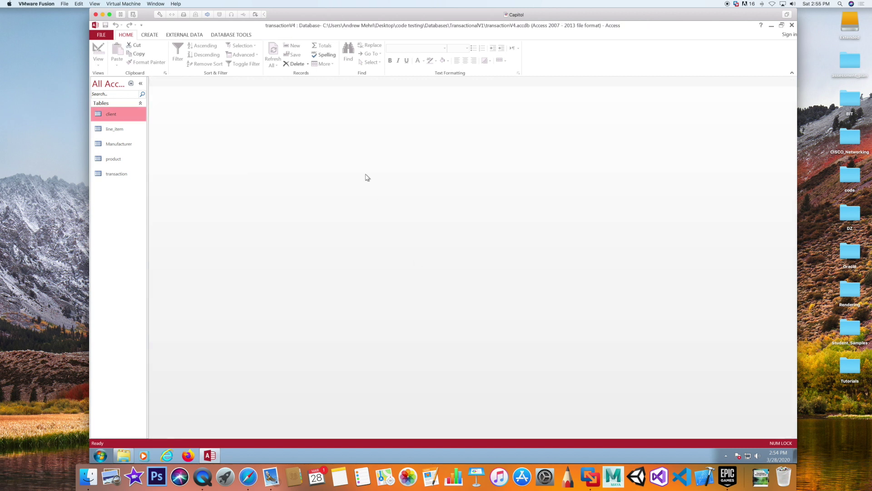
Start another import from an Access database with tansactionV3 in the TransactionalV1 folder as the source, importing objects into the current database.
click(184, 36)
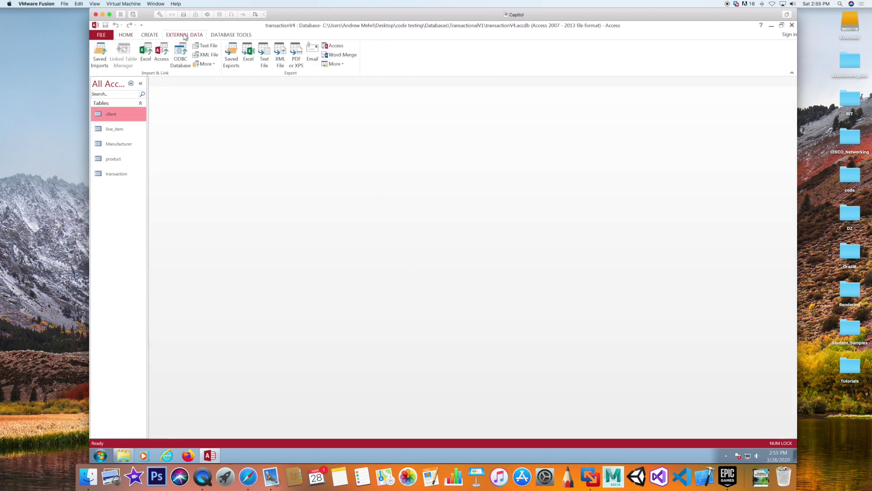
click(159, 55)
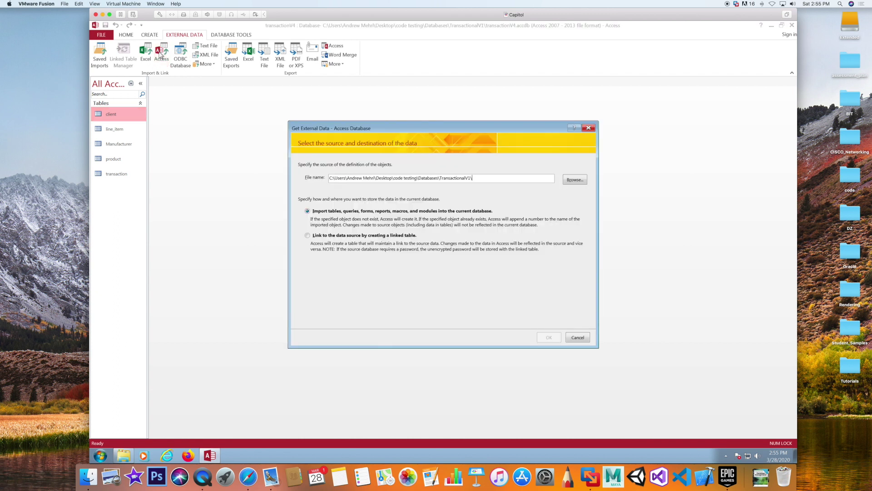
click(570, 181)
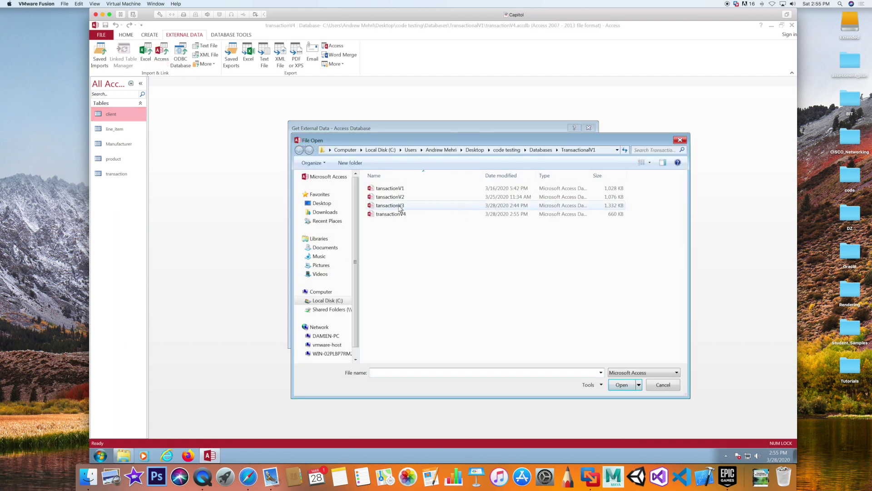
click(402, 208)
click(620, 385)
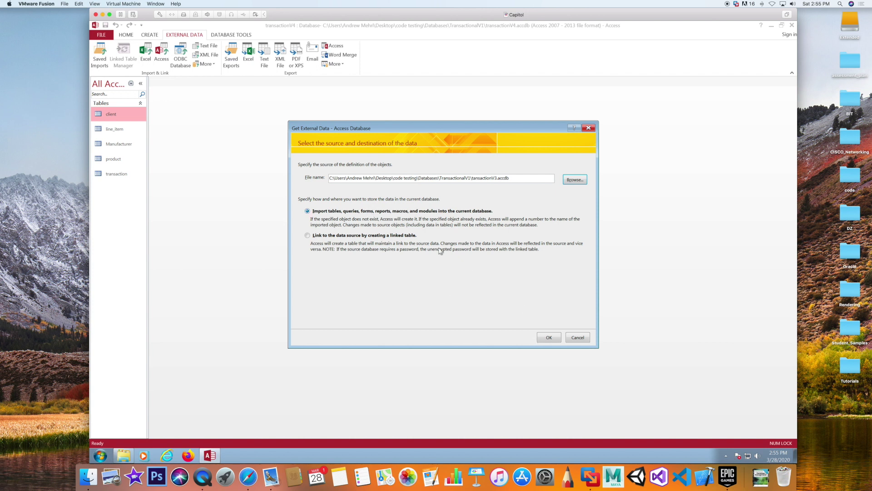
click(546, 339)
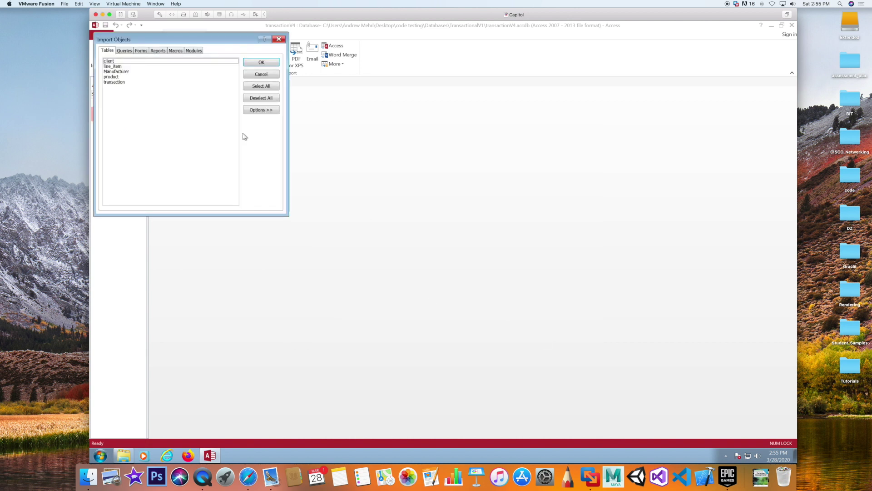
Import all of the source database's forms, from client through transaction, without saving the import steps.
drag(215, 40, 440, 135)
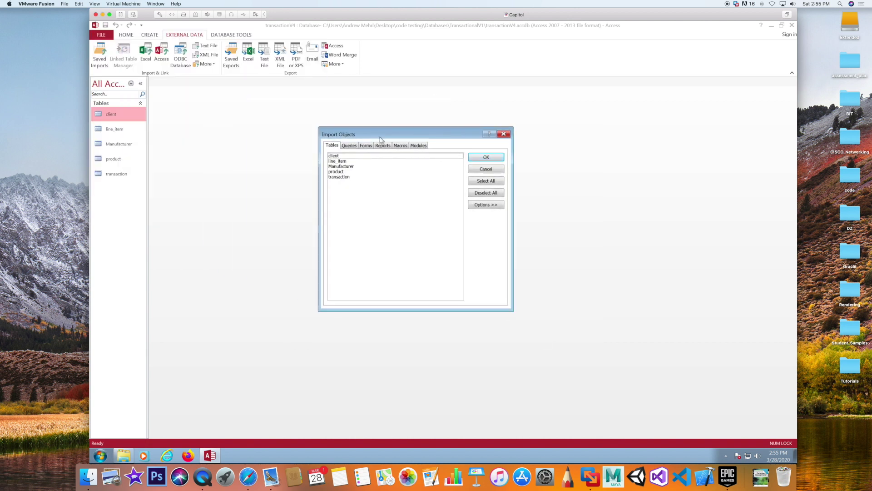
click(364, 146)
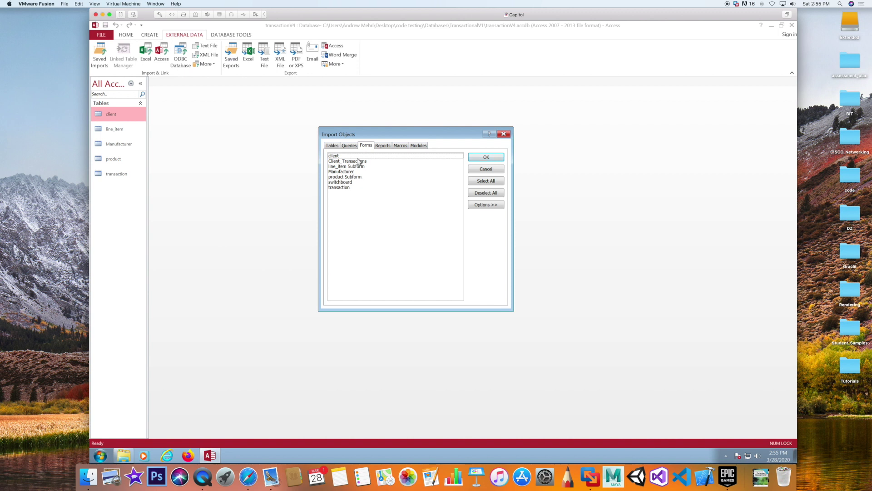
click(359, 162)
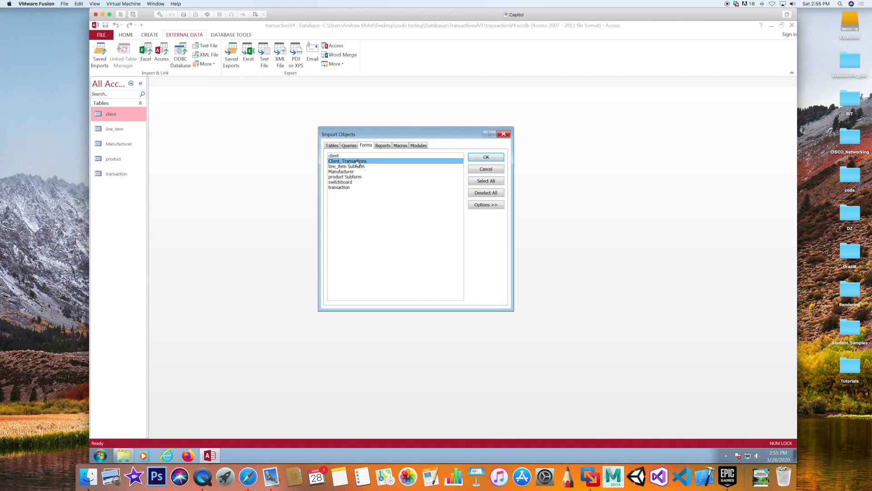
click(351, 166)
click(351, 171)
click(350, 177)
click(348, 182)
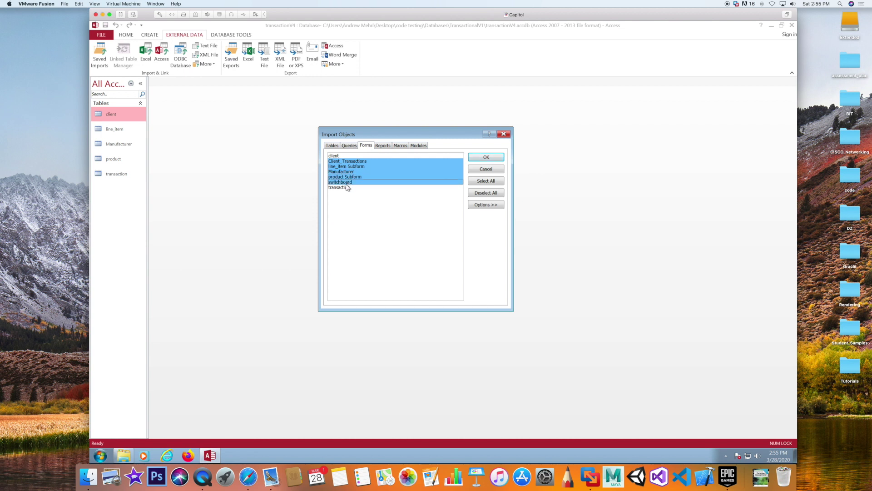
click(347, 187)
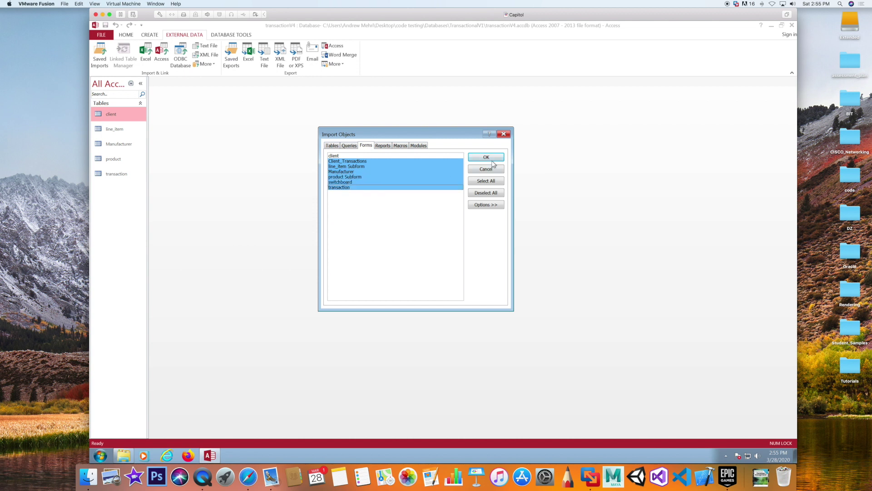
click(487, 180)
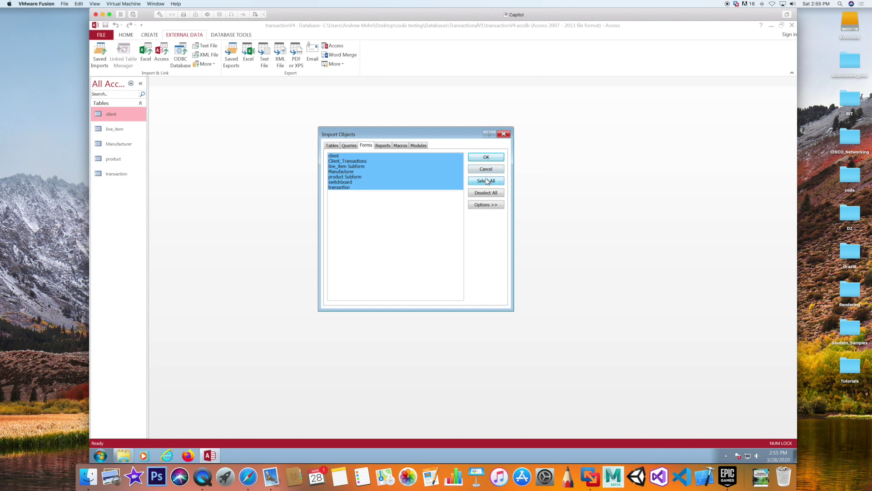
click(486, 157)
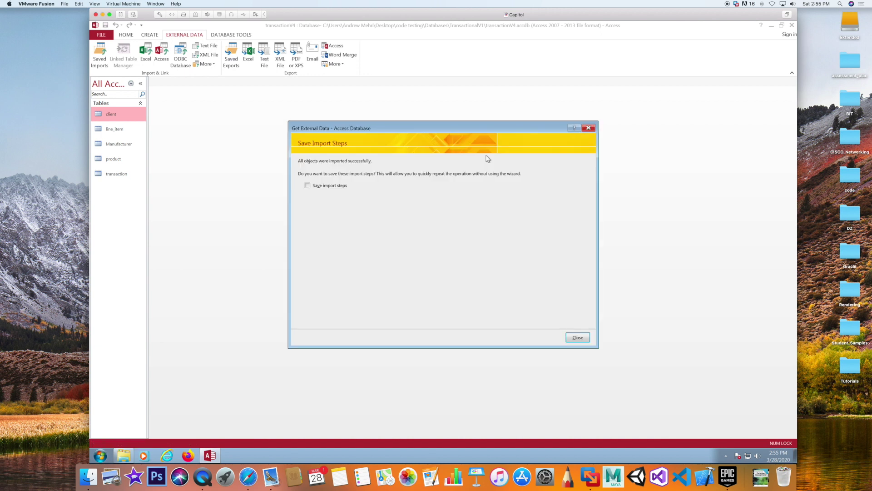
click(576, 338)
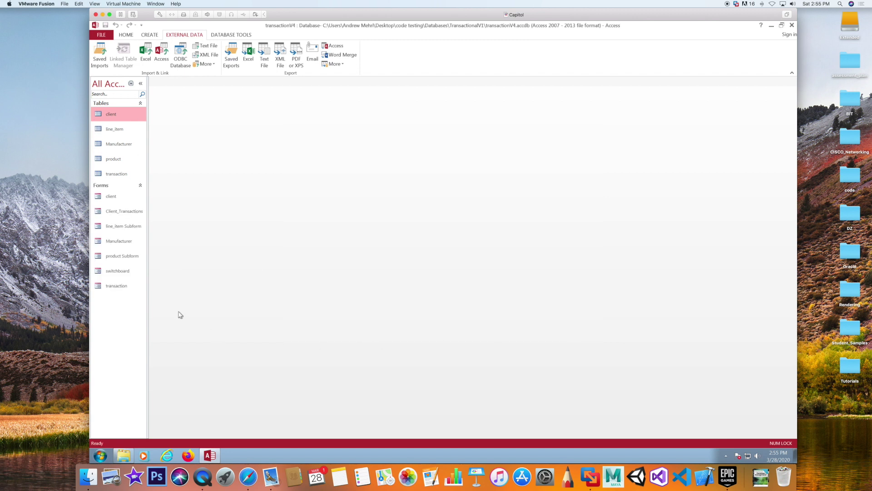
Open the switchboard form, test its Clients command by viewing the first and last client records, and close the client form.
double_click(124, 270)
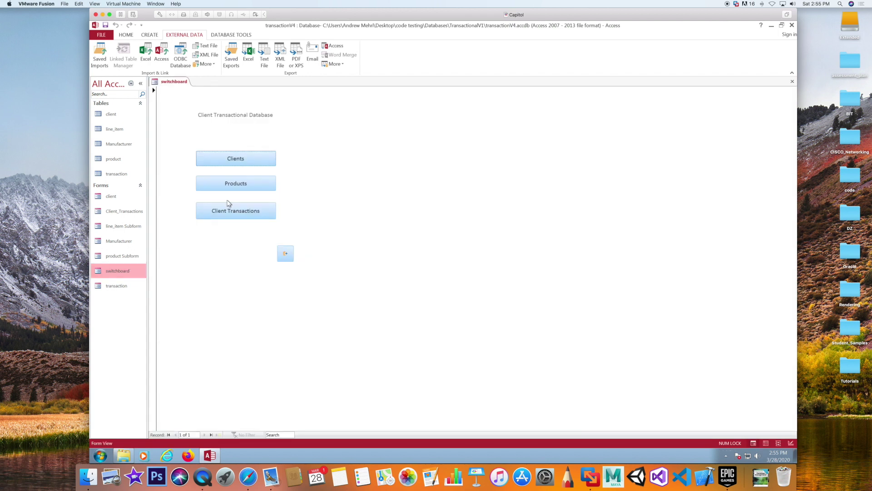
click(231, 161)
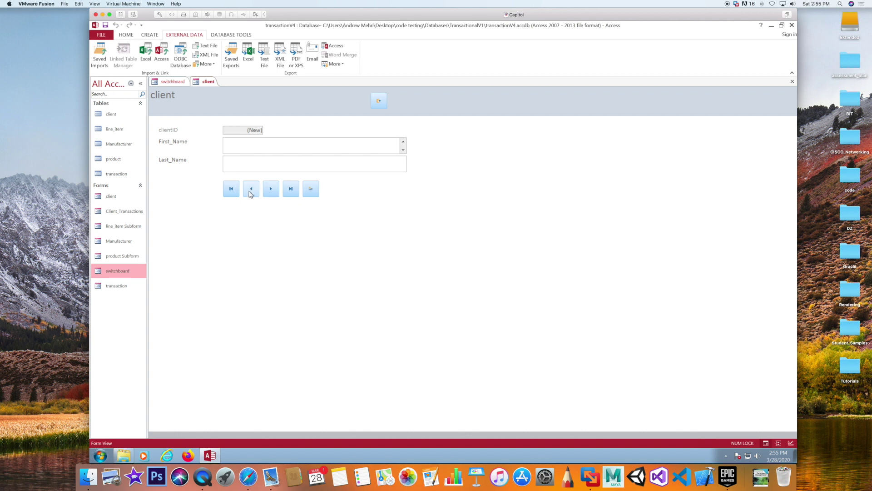
click(231, 191)
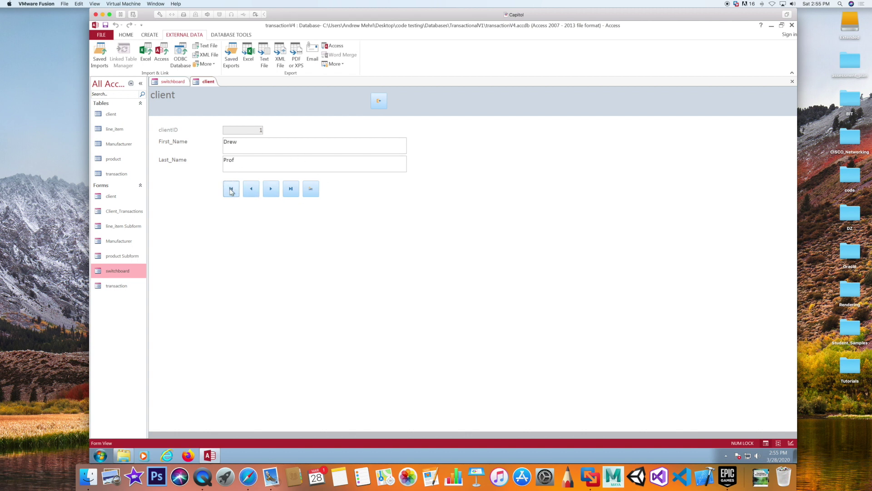
click(292, 192)
click(377, 101)
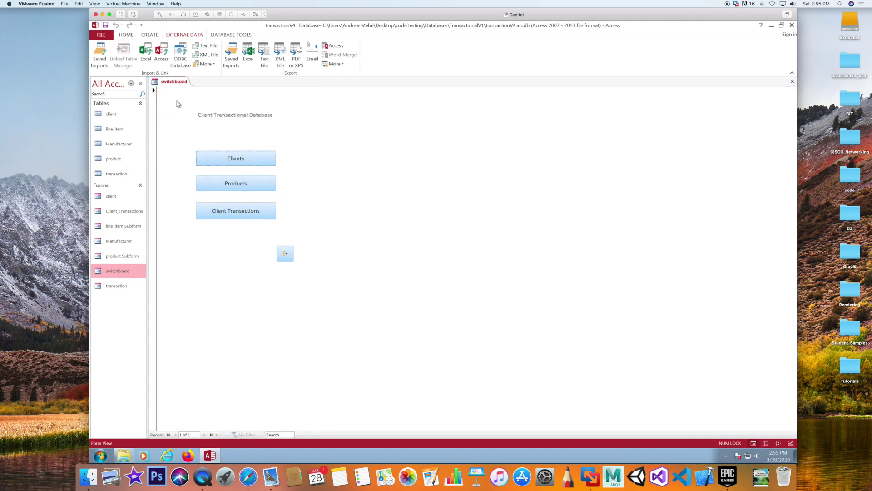
Test the switchboard's Products command by browsing the manufacturer records, then close the Manufacturer form and the switchboard.
click(214, 181)
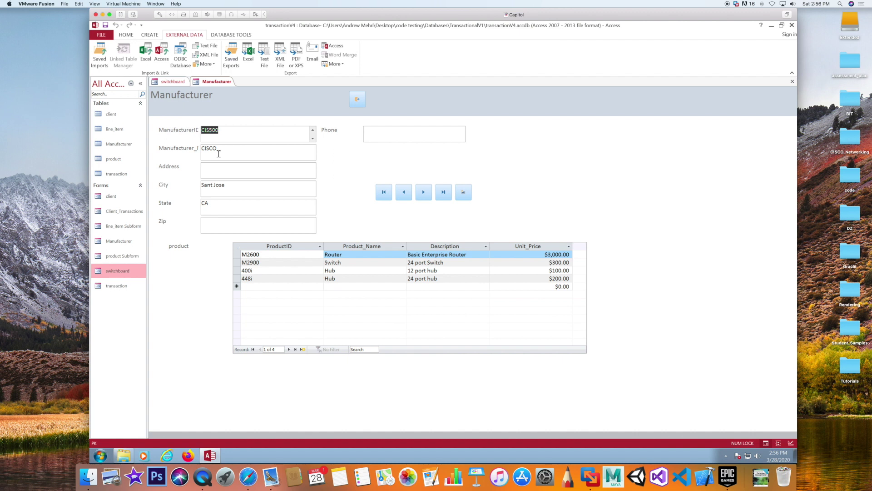
click(445, 192)
click(383, 192)
click(424, 192)
click(424, 192)
click(424, 192)
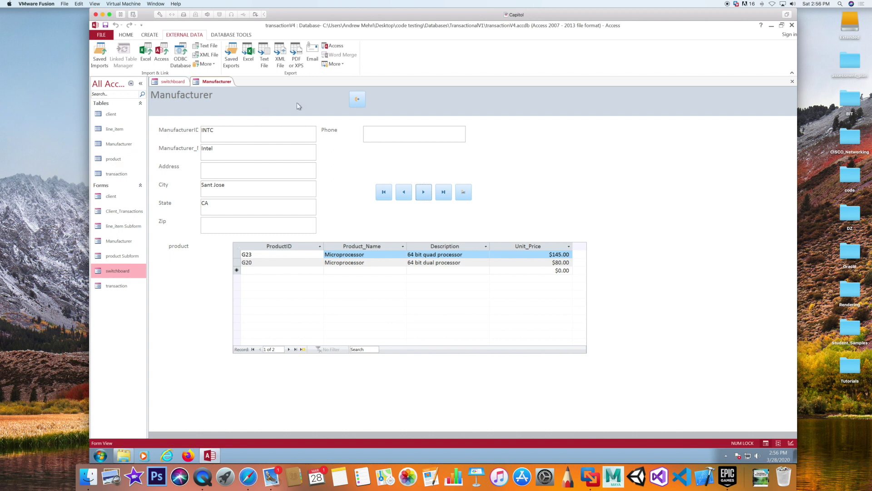
click(357, 99)
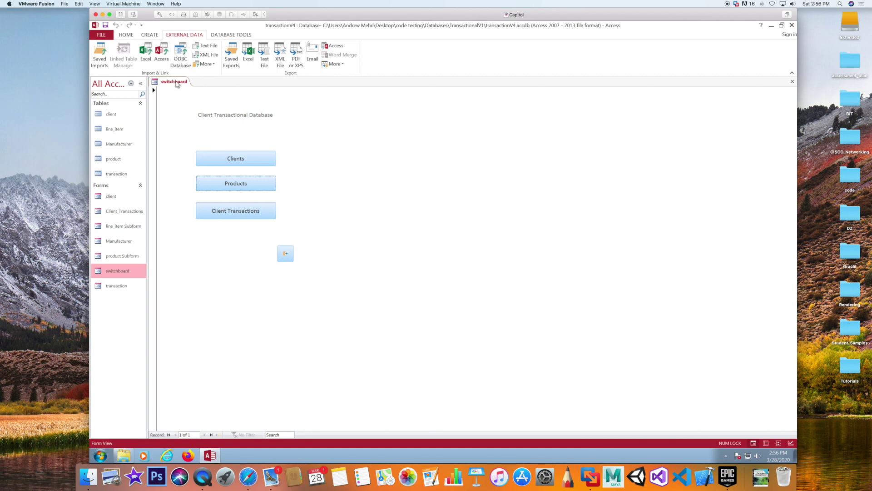
click(285, 253)
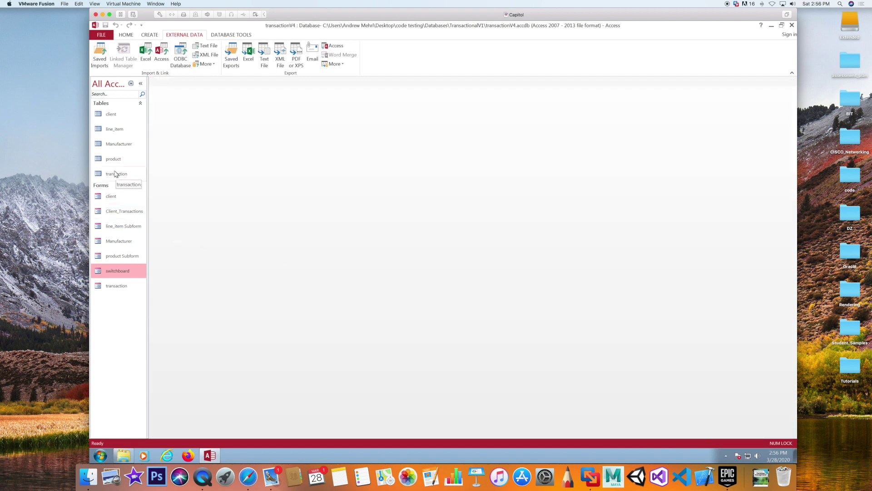
Add a Quantity_On_Hand field with the Number data type below Unit_Price in the product table's design.
click(114, 159)
right_click(114, 159)
click(137, 174)
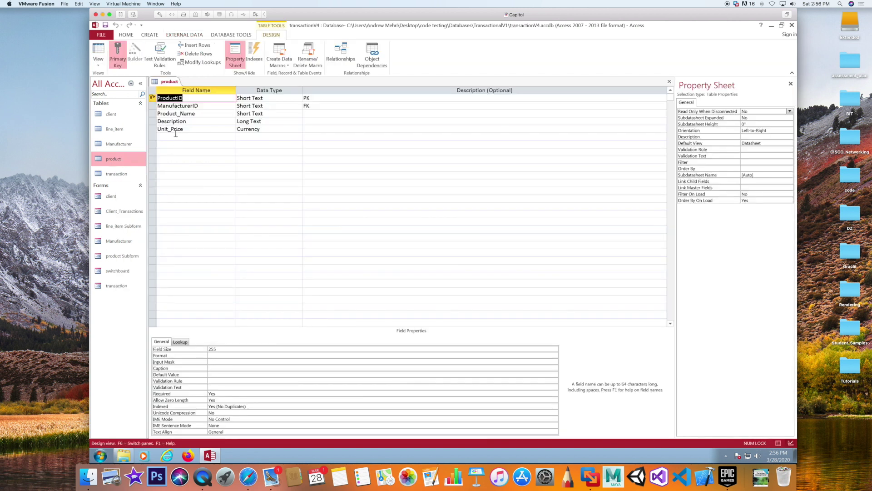
click(171, 136)
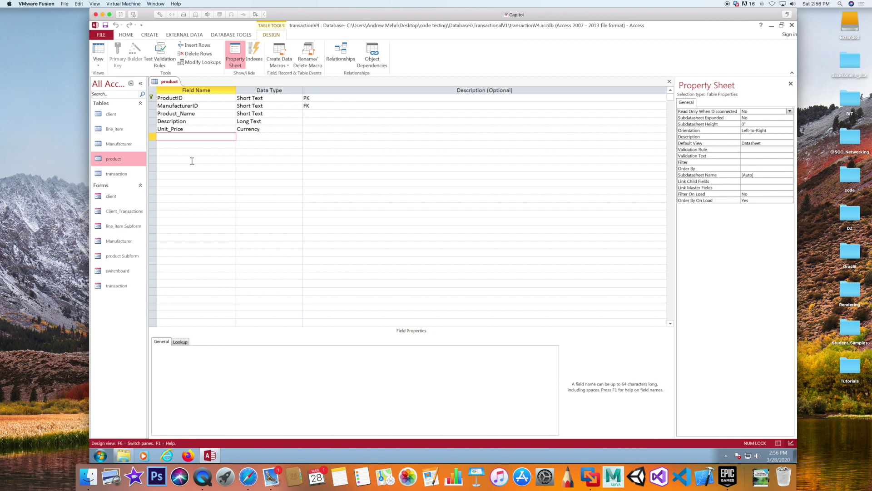
text(Quan)
click(251, 137)
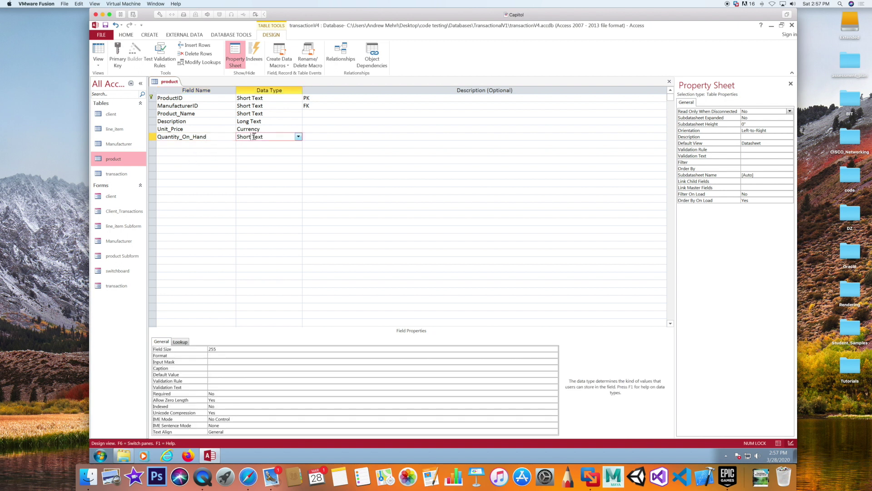
click(298, 136)
click(264, 160)
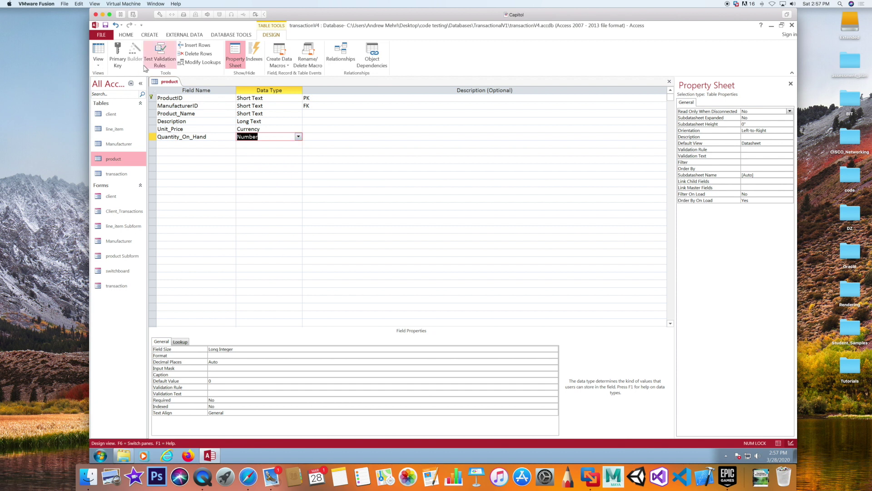
Save the product table's design changes and close the table.
click(104, 26)
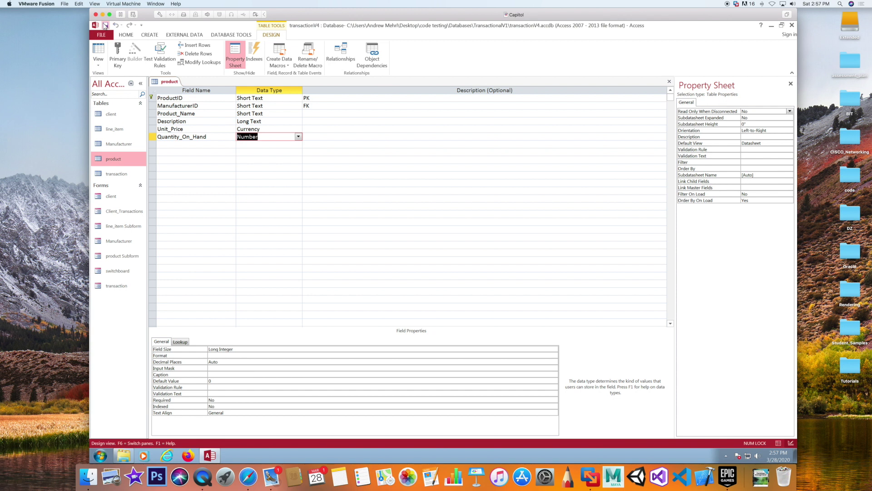
right_click(172, 82)
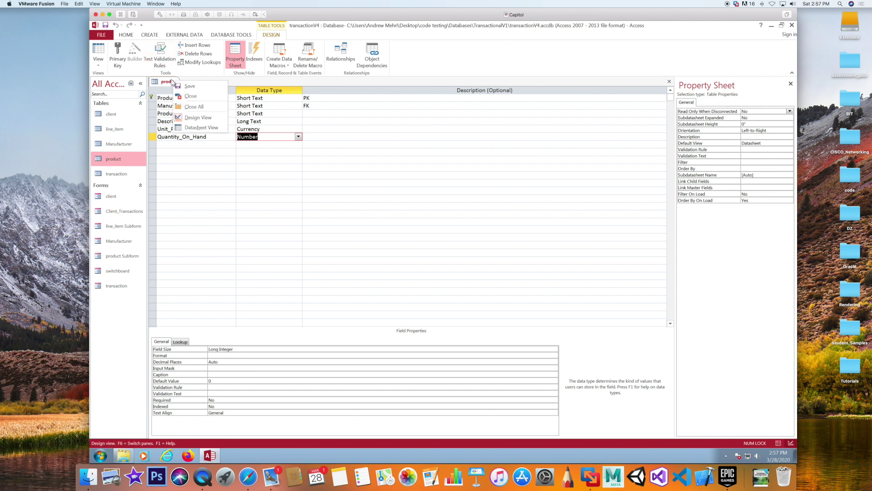
click(190, 96)
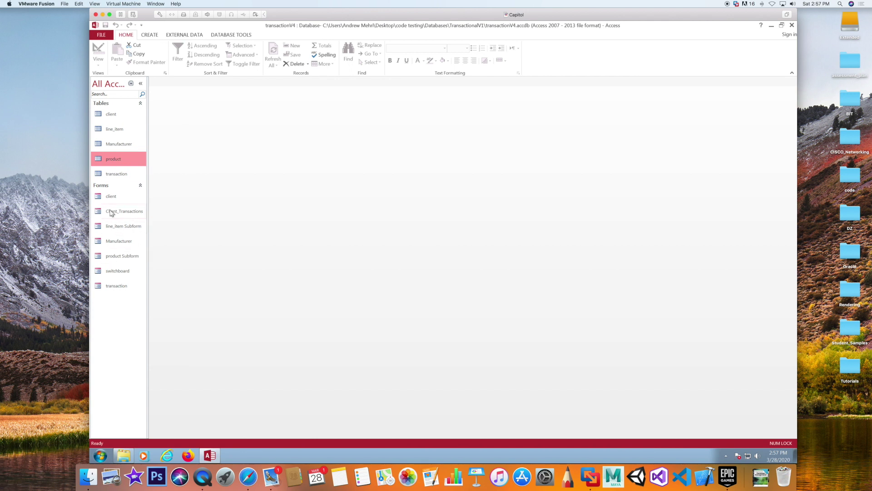
Reopen the switchboard, check the Client Transactions and Products forms it opens, and close them all.
double_click(115, 272)
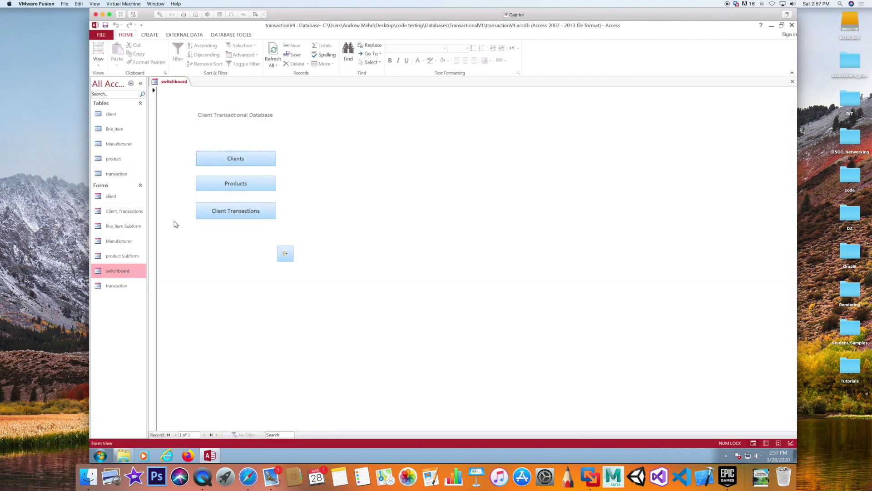
click(218, 210)
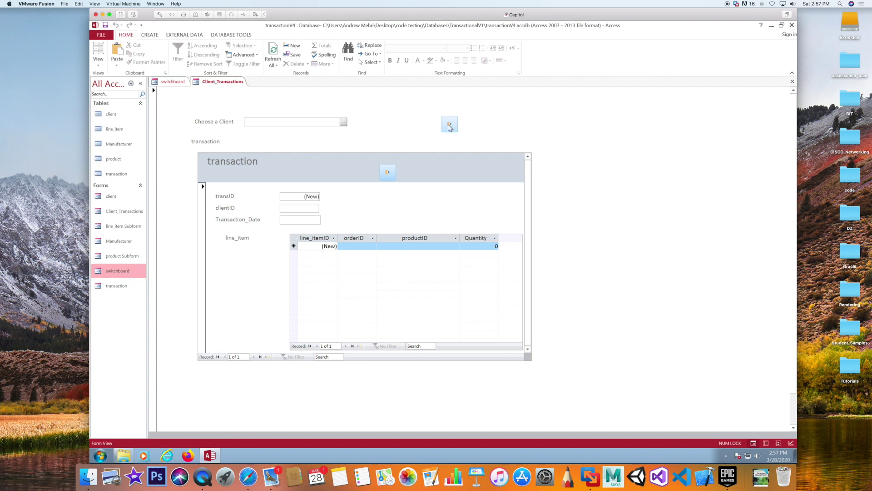
click(449, 124)
click(232, 183)
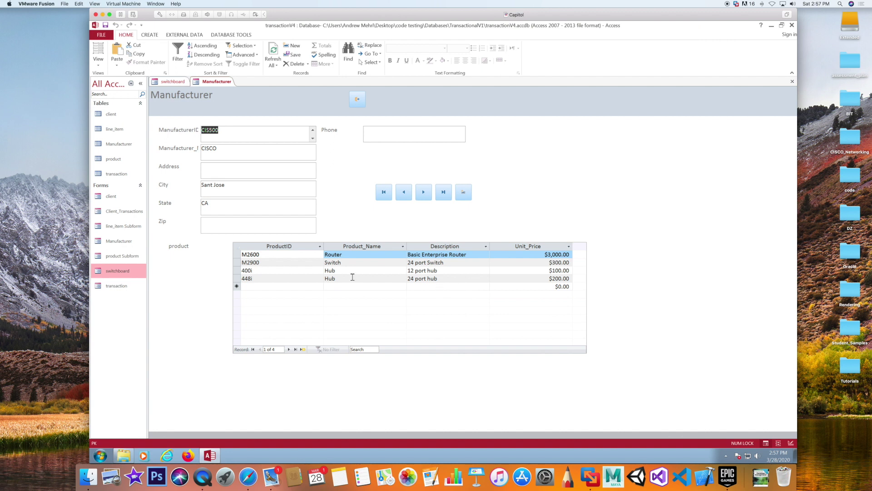
click(134, 257)
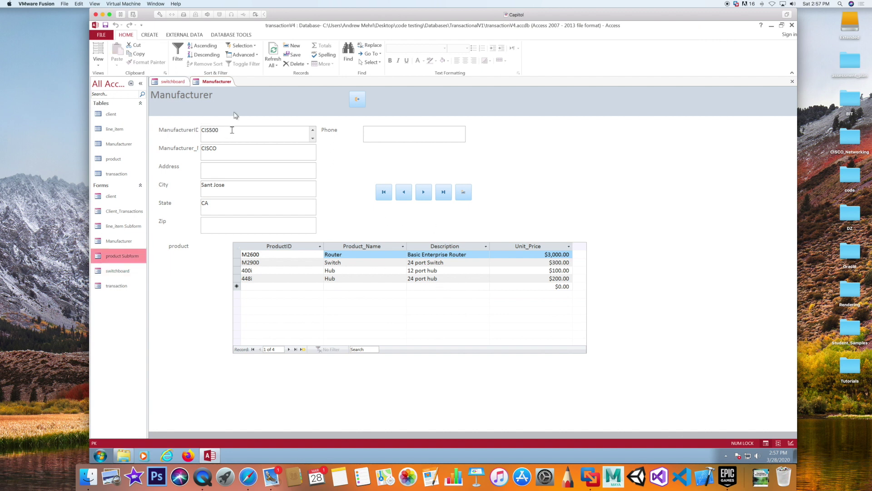
click(357, 99)
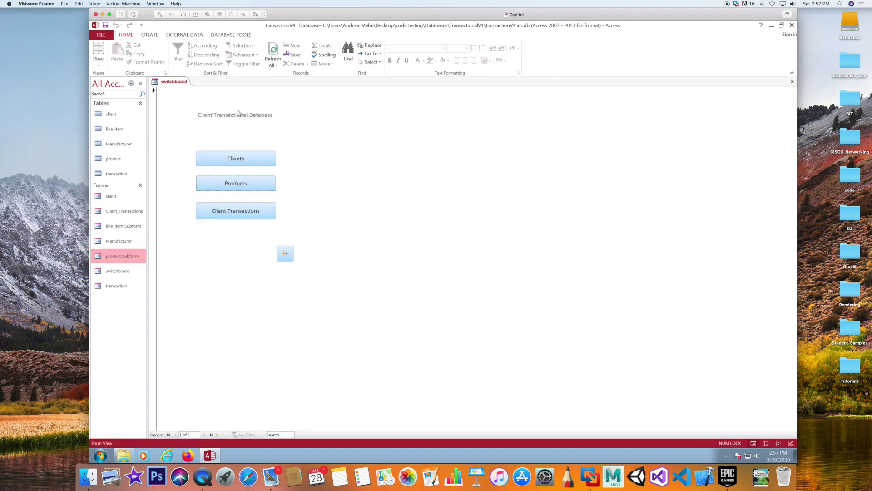
drag(277, 244, 283, 252)
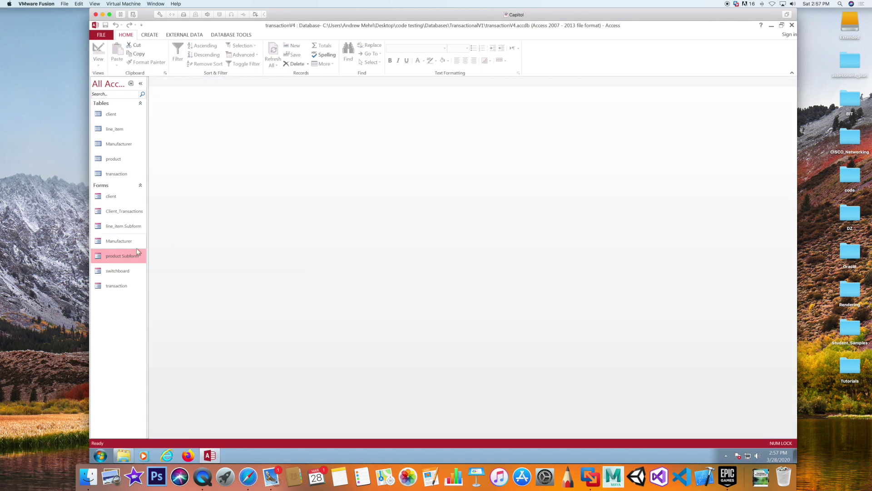
Open the product Subform in Design view and enlarge its Detail section to about 3.33 inches high.
double_click(134, 257)
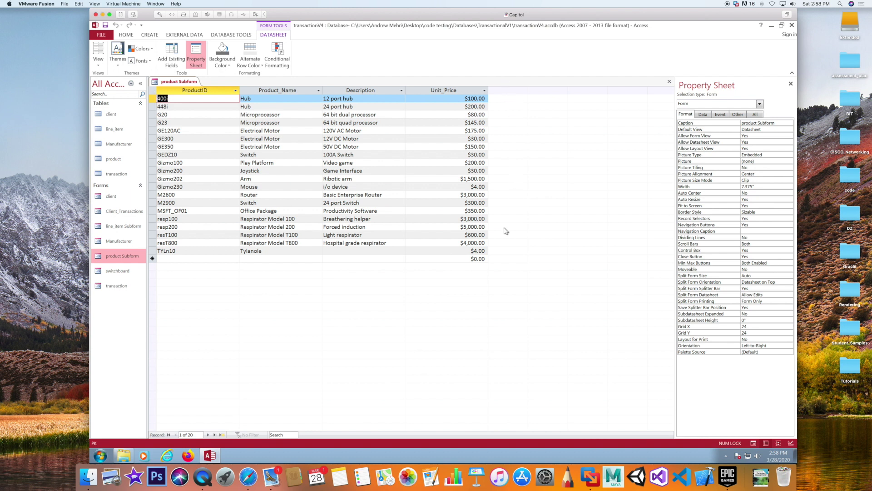
right_click(432, 278)
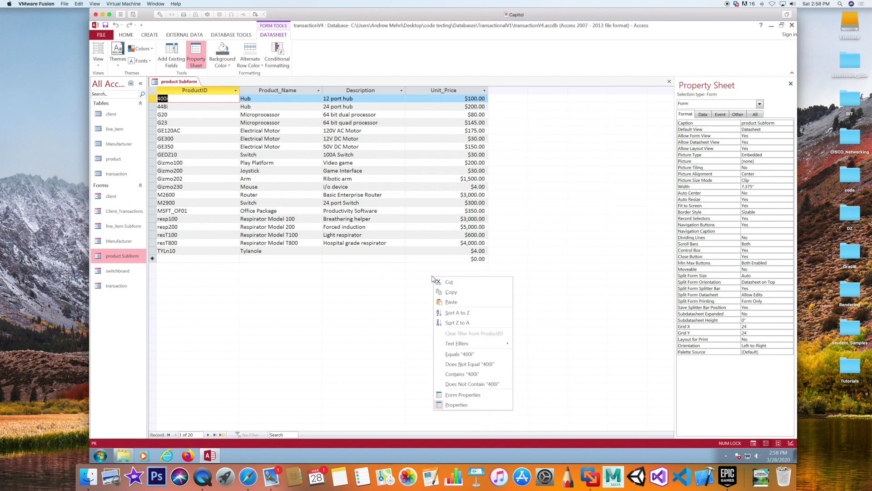
click(100, 66)
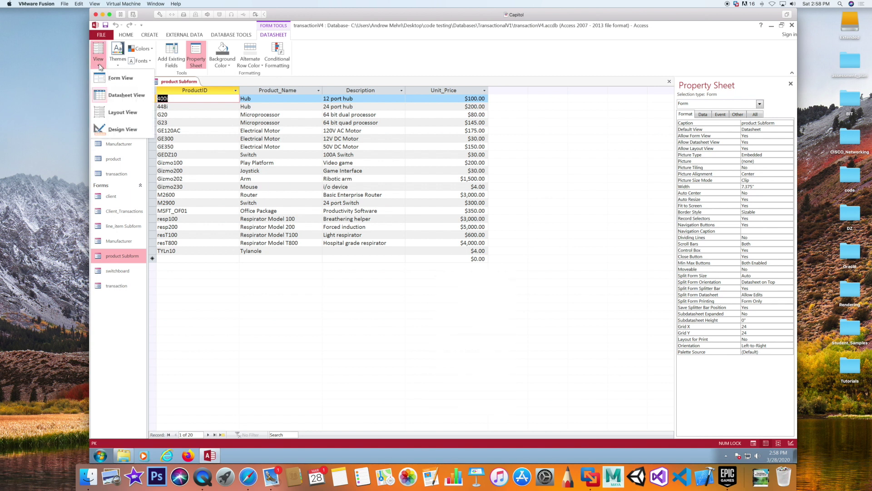
click(118, 130)
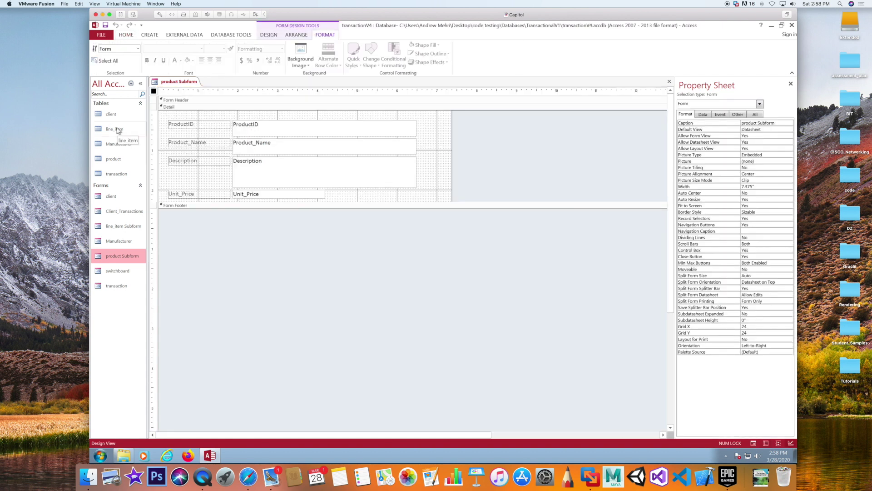
drag(367, 209, 365, 247)
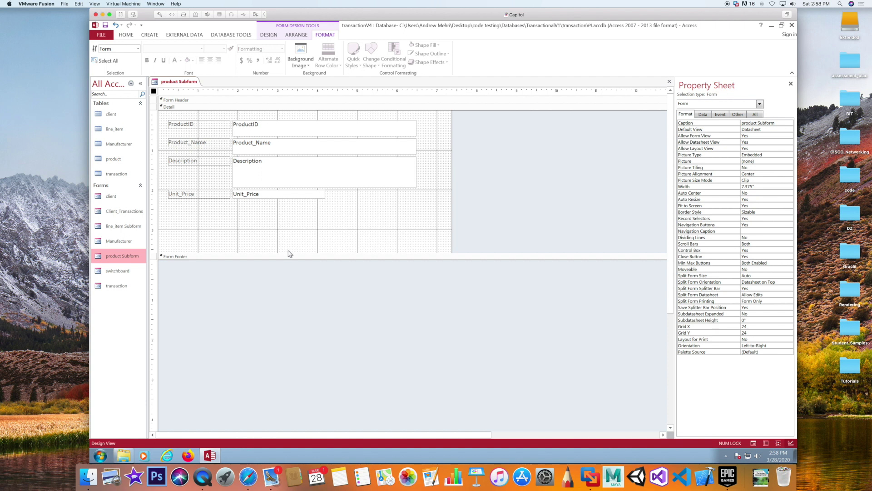
drag(285, 253, 284, 243)
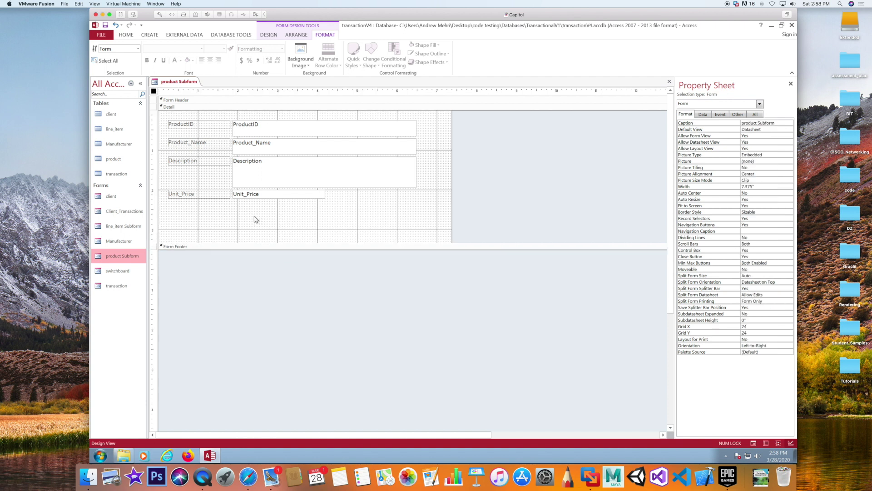
click(214, 107)
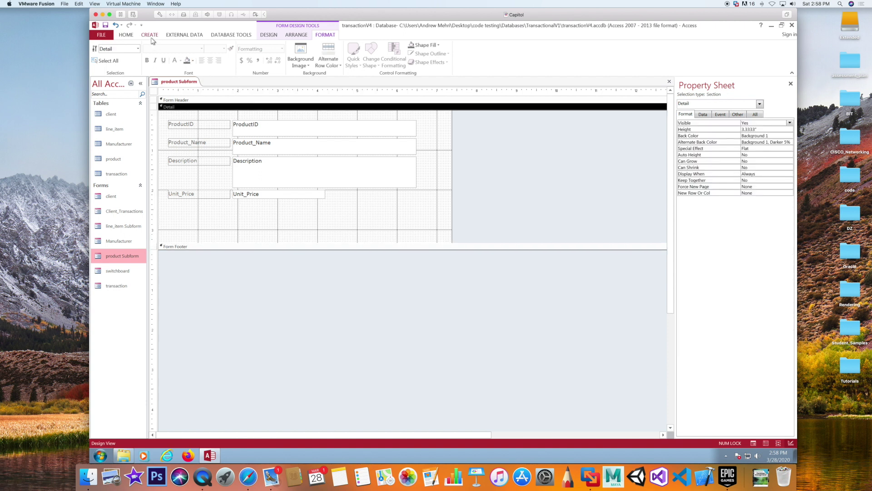
Add a text box below Unit_Price in the Detail section and caption its label "Quantity On Hand".
click(270, 36)
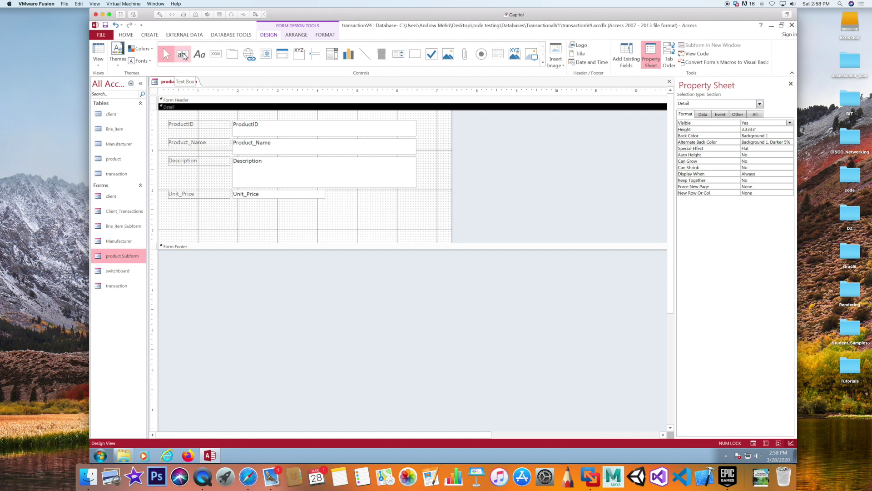
click(184, 56)
click(230, 214)
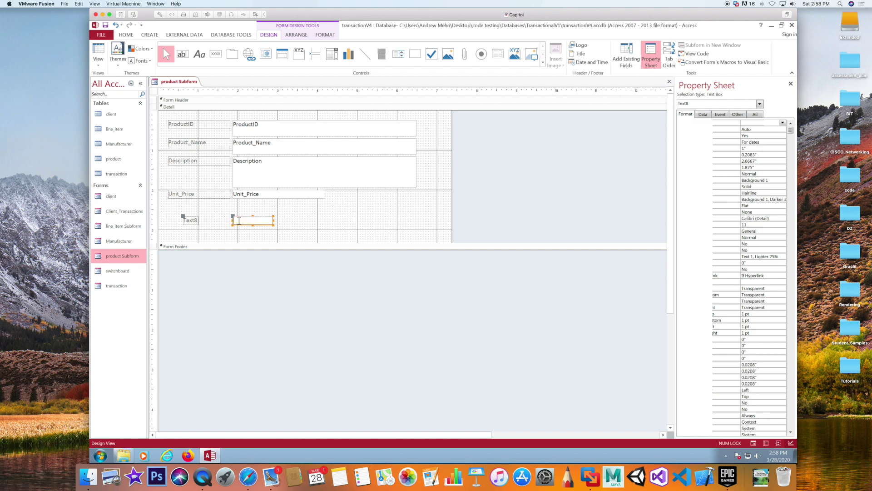
shift+click(183, 216)
click(186, 219)
drag(184, 220, 199, 220)
text(Quantity On Hand)
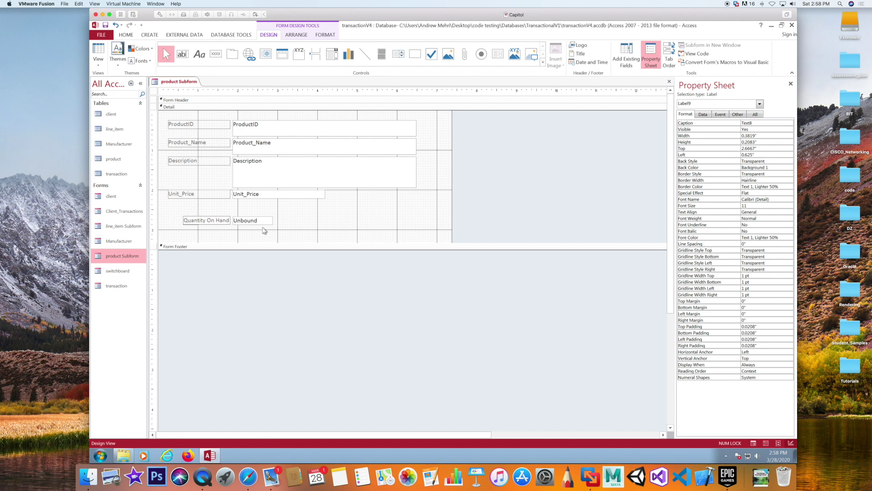
Bind the new text box to the product table by setting its Control Source to Quantity_On_Hand.
click(262, 223)
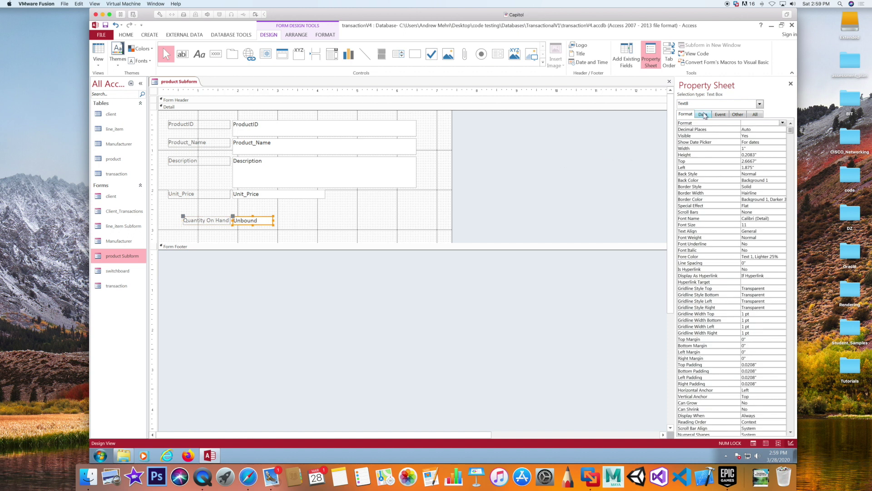
click(703, 115)
click(782, 123)
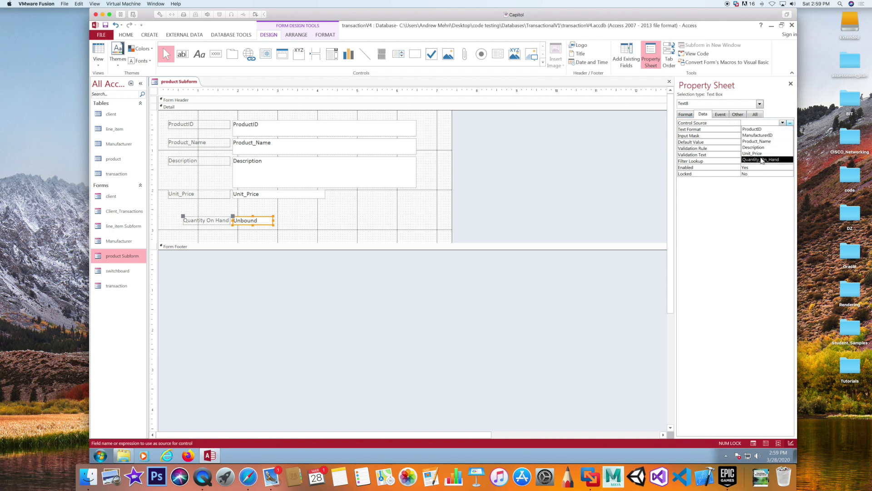
click(763, 159)
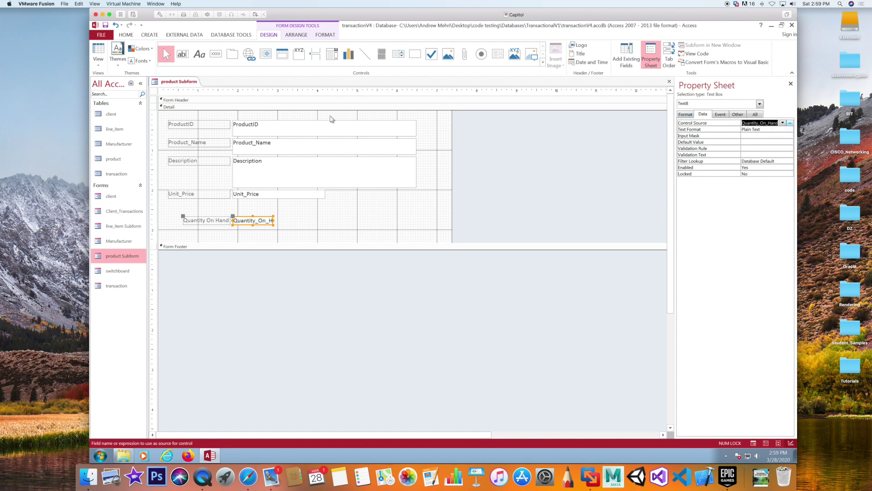
Check the new column in the product Subform's datasheet, save the form and close it.
click(93, 46)
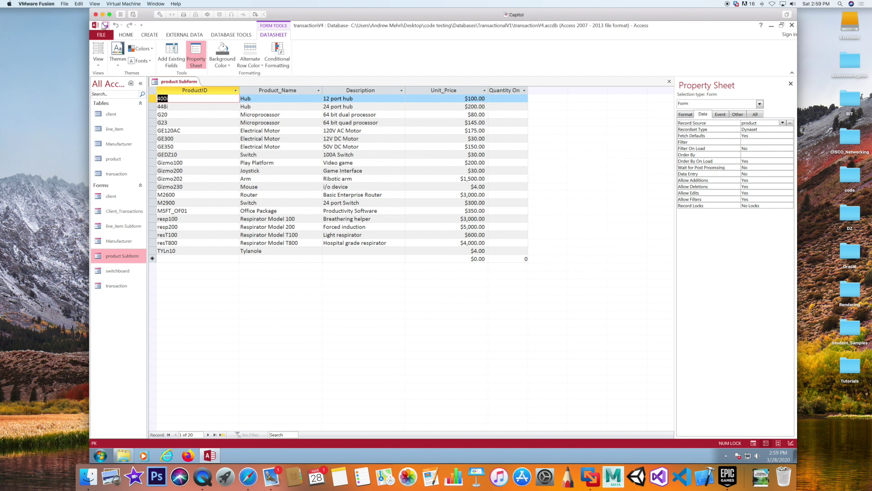
right_click(180, 82)
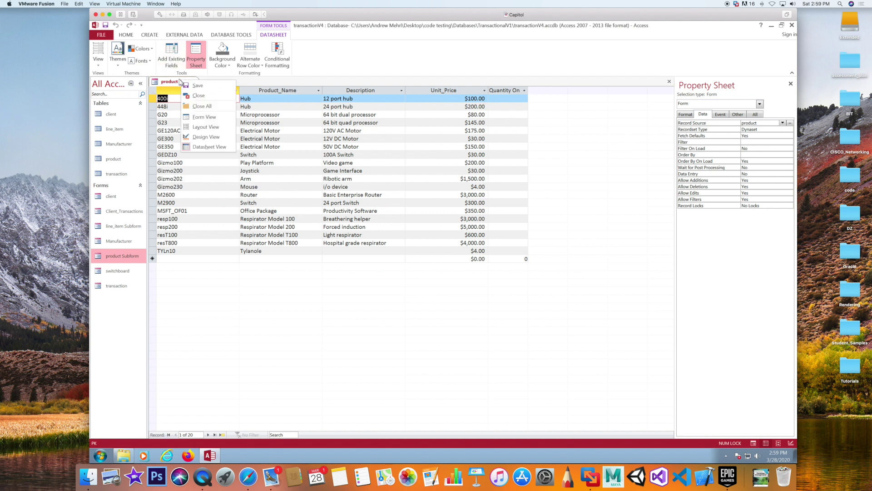
click(198, 96)
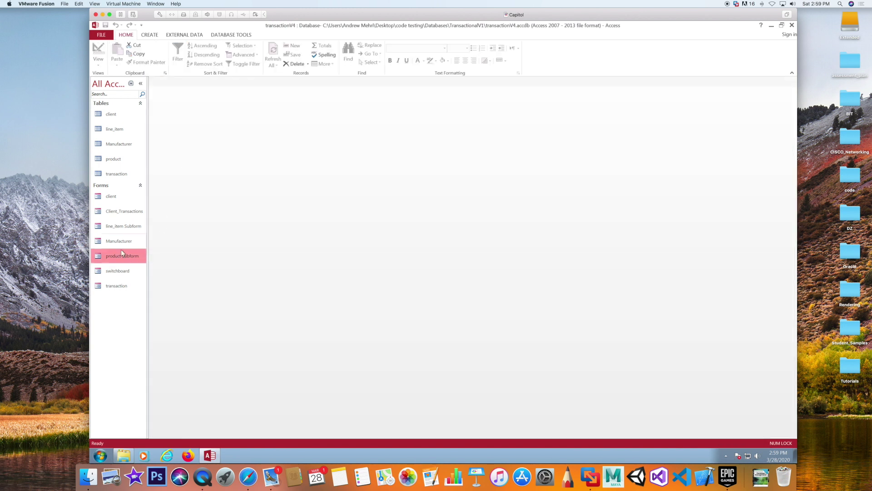
Open the switchboard form and go to Products to check the product subform's columns in the Manufacturer form.
click(114, 273)
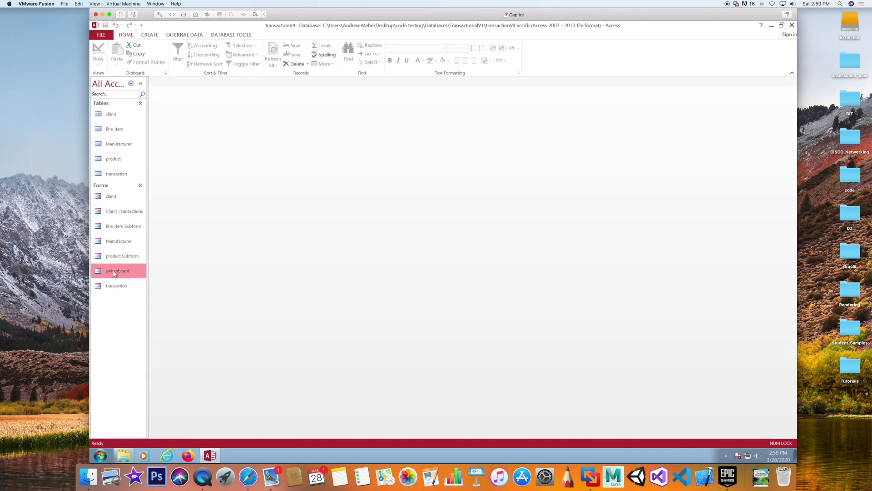
double_click(114, 272)
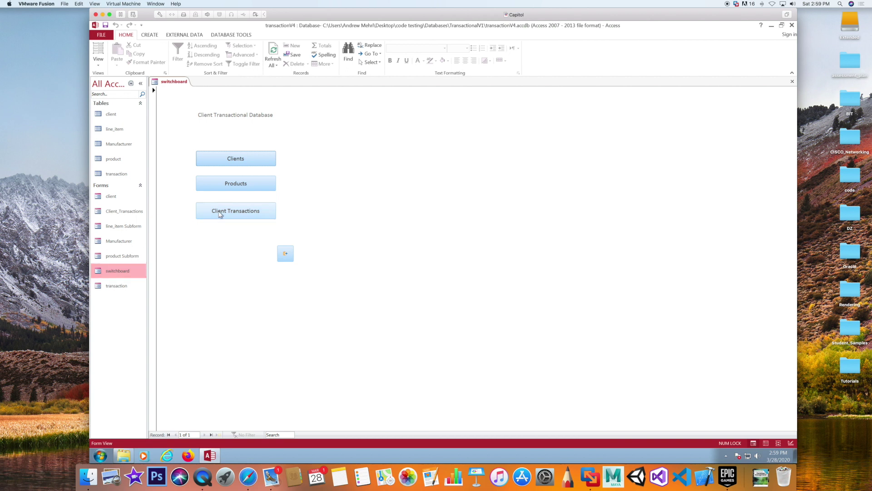
click(233, 184)
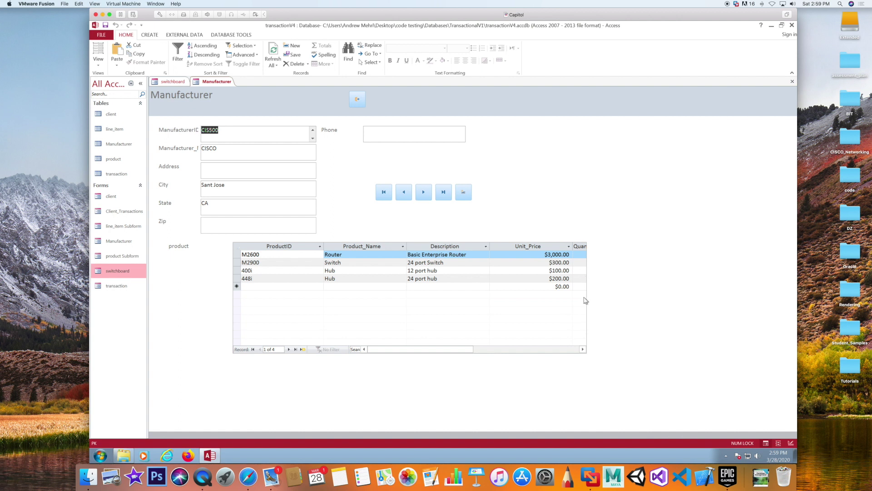
Switch the Manufacturer form to Design view and widen the form to about 11.9 inches.
right_click(571, 217)
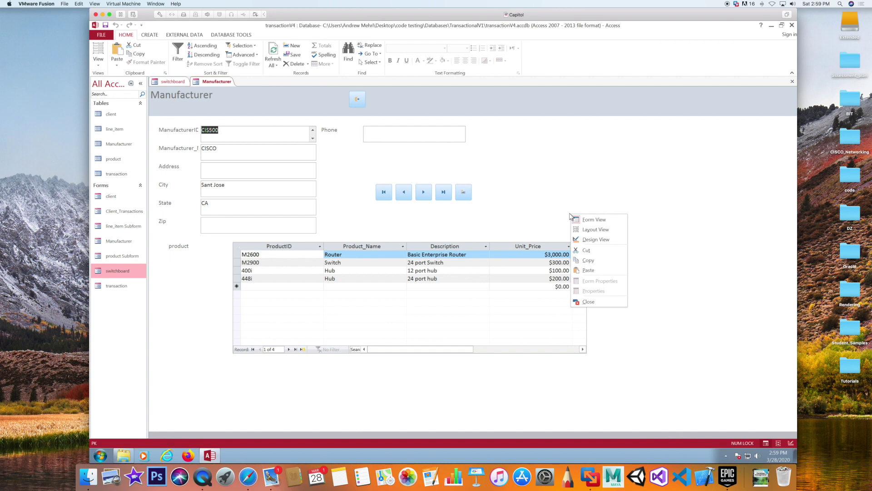
click(590, 237)
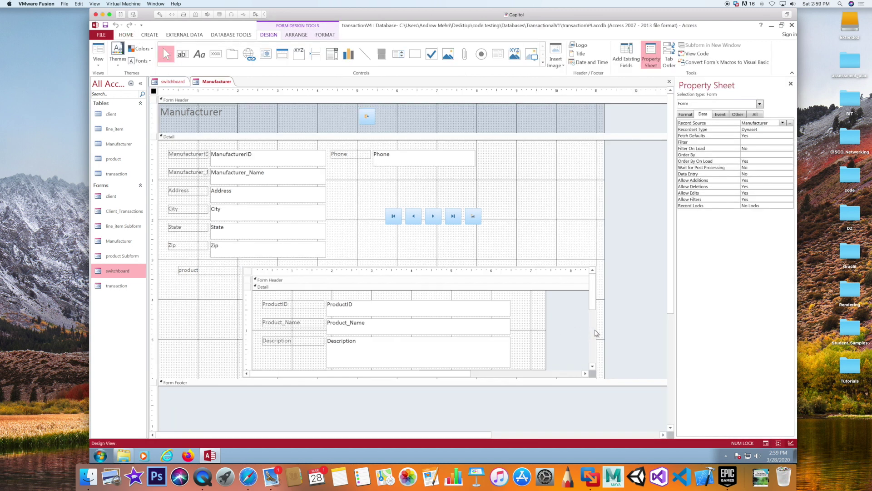
drag(671, 313, 670, 340)
drag(604, 303, 631, 302)
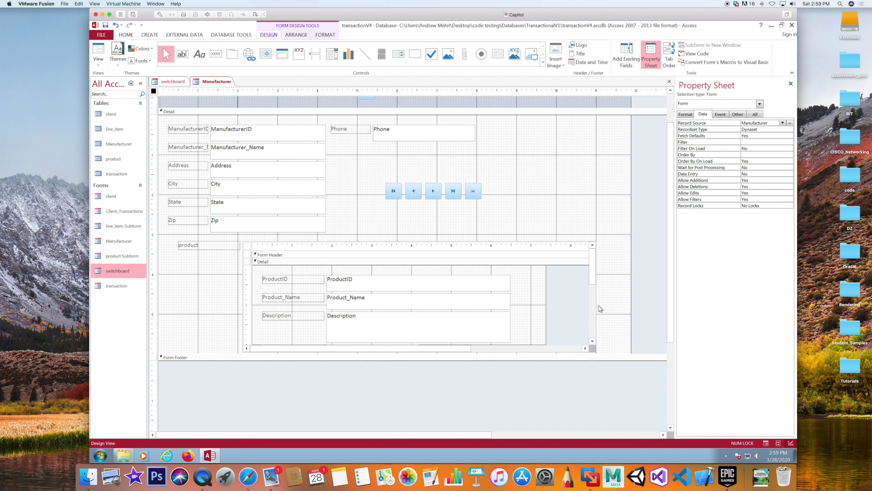
Select the product Subform control in the Manufacturer form and widen it to reach the form's right edge.
click(593, 307)
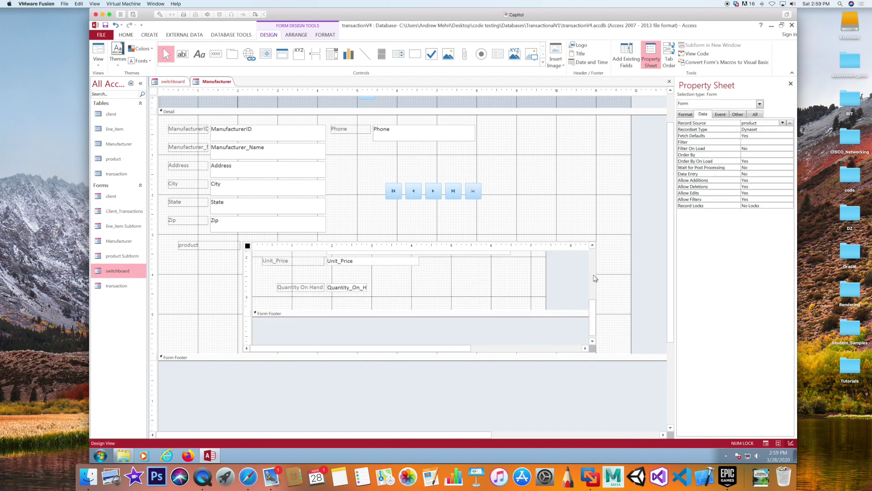
click(594, 275)
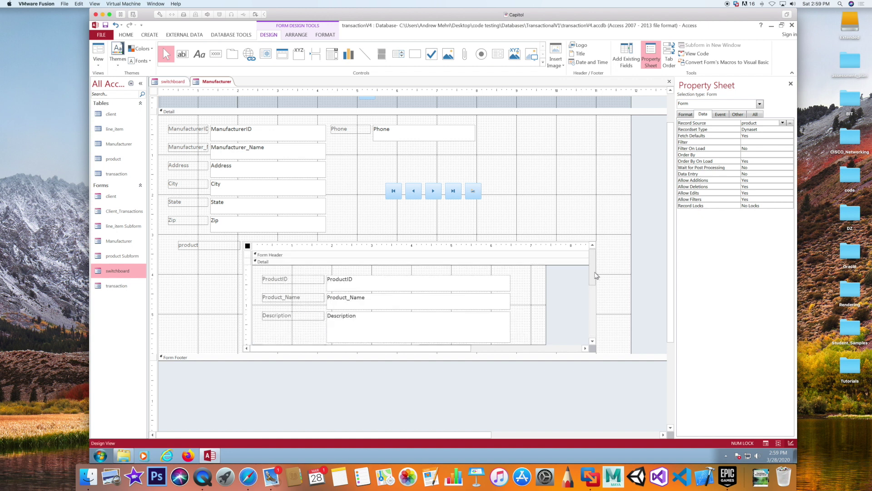
click(554, 314)
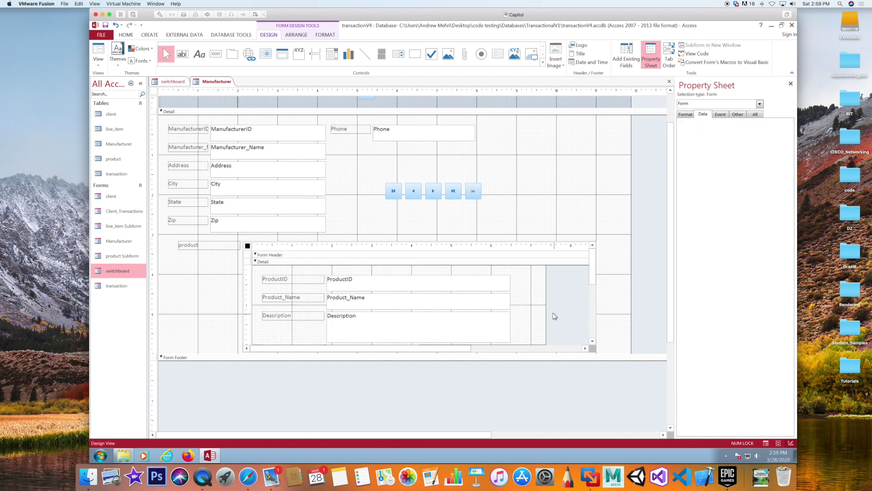
click(577, 291)
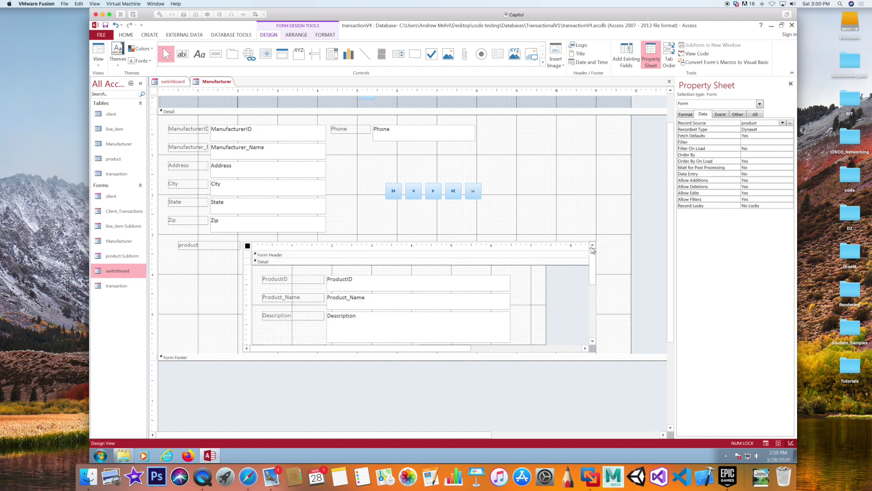
click(589, 255)
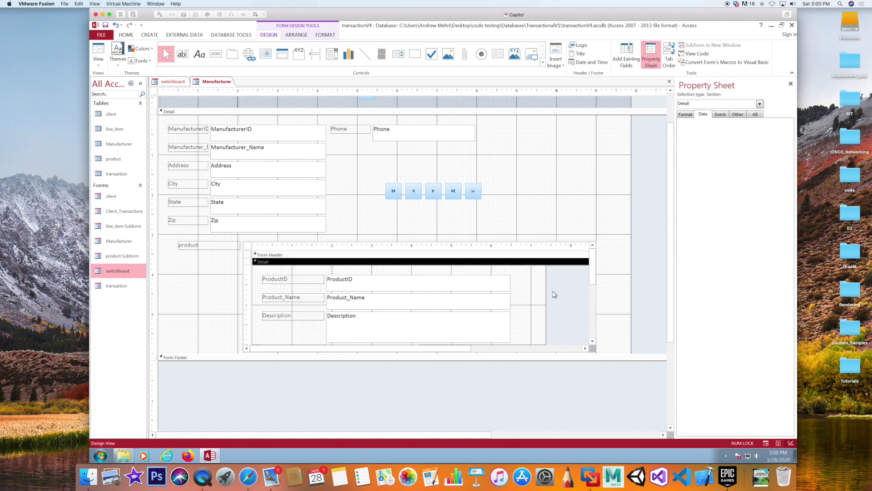
click(585, 298)
click(596, 306)
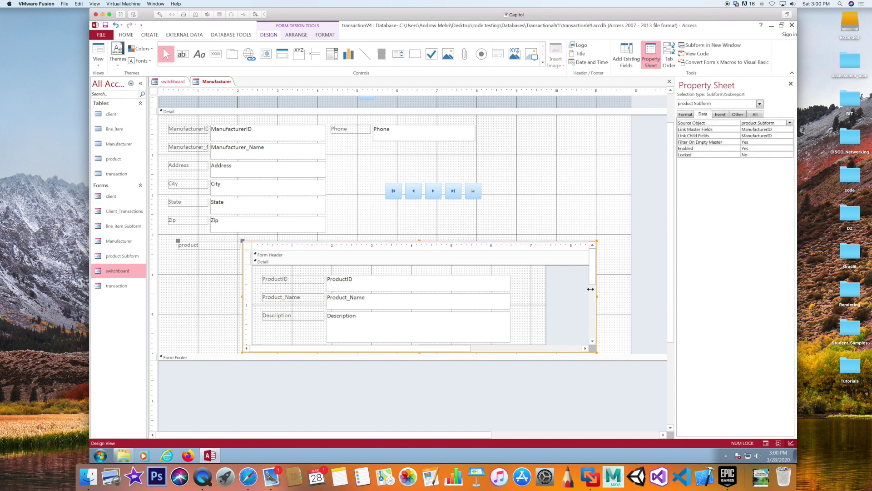
drag(590, 289, 623, 289)
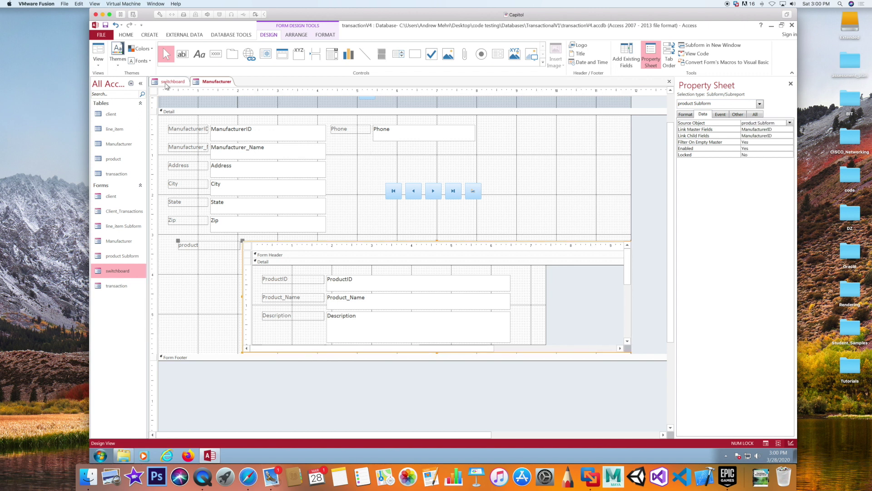
Save the Manufacturer form after viewing it in Form view, then check it by reopening it from the switchboard and closing it.
click(95, 46)
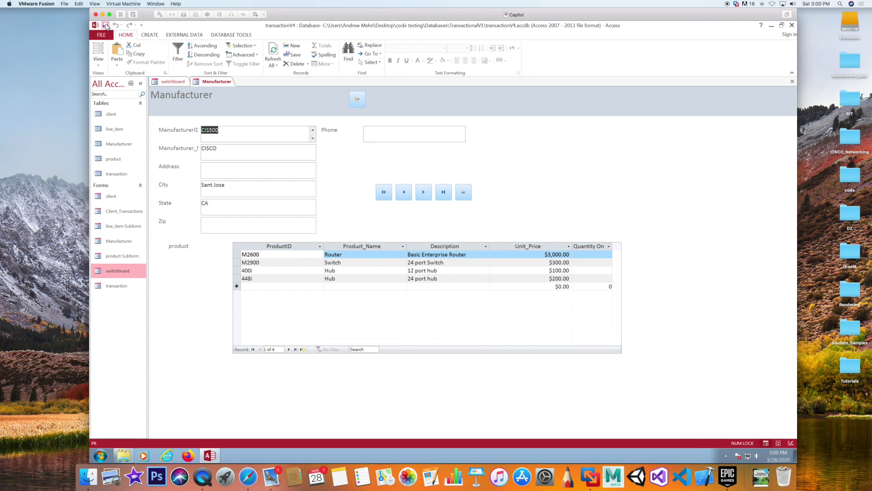
click(357, 99)
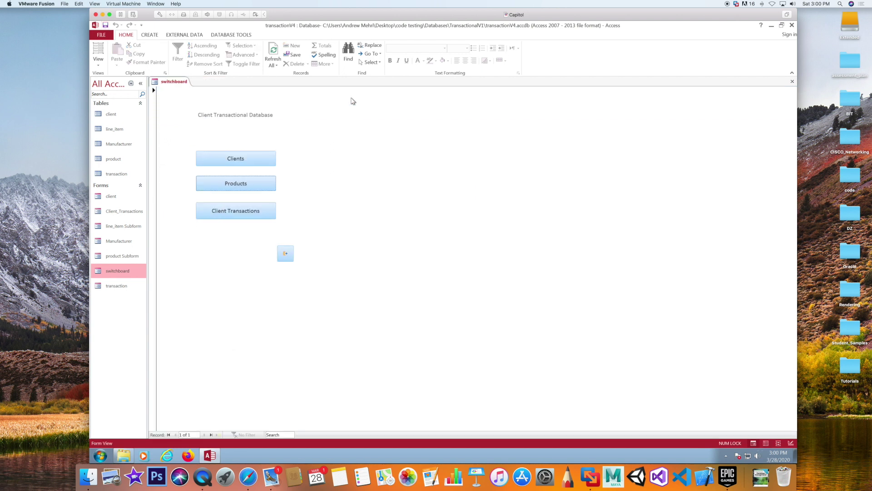
click(221, 185)
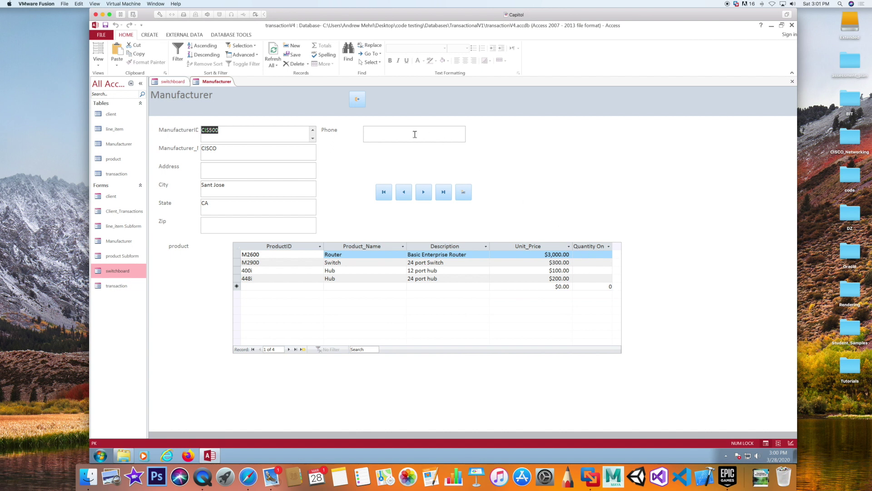
click(350, 100)
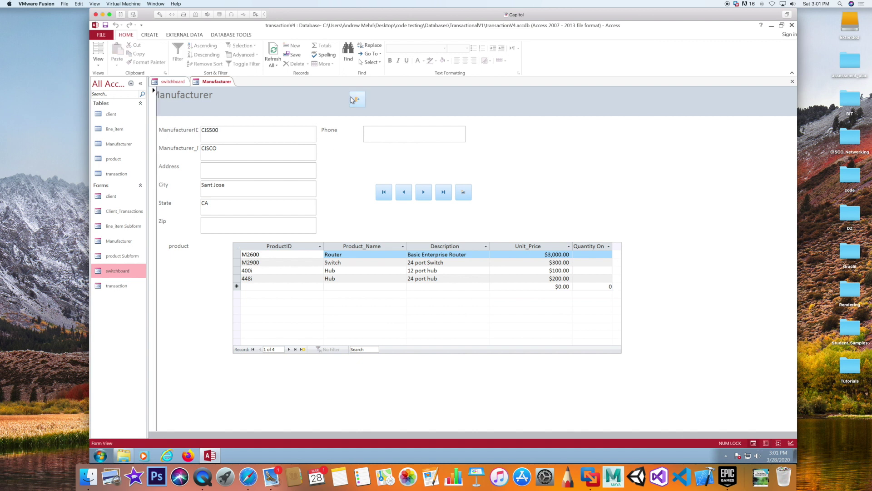